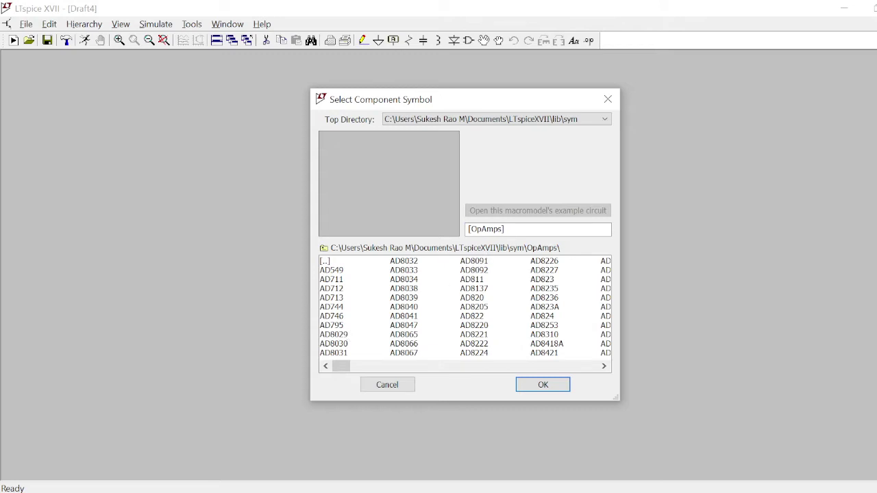
Find the OP07 precision operational amplifier in the OpAmps library and place one near the middle of the schematic.
scroll(544, 366, right, 5)
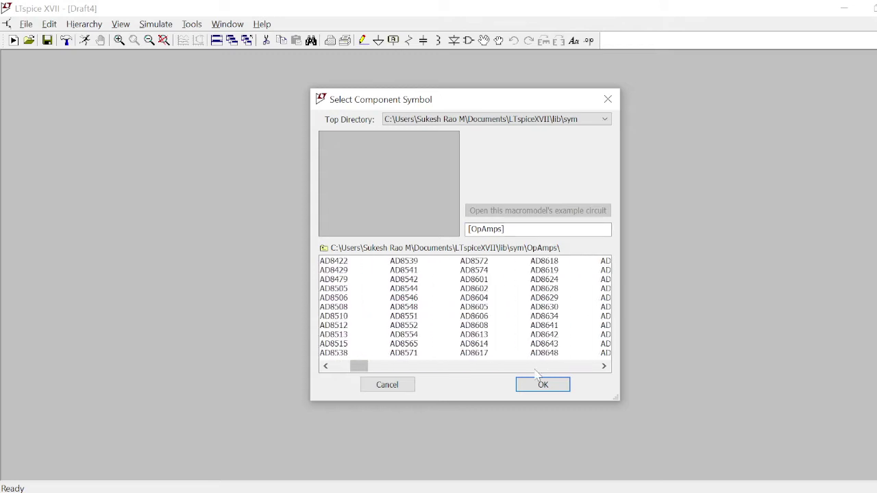
scroll(538, 373, right, 5)
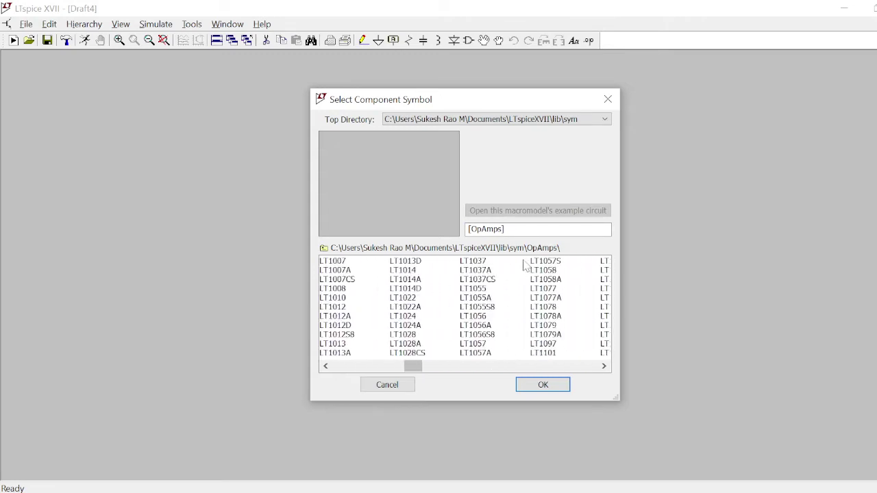
drag(505, 229, 467, 229)
text(op)
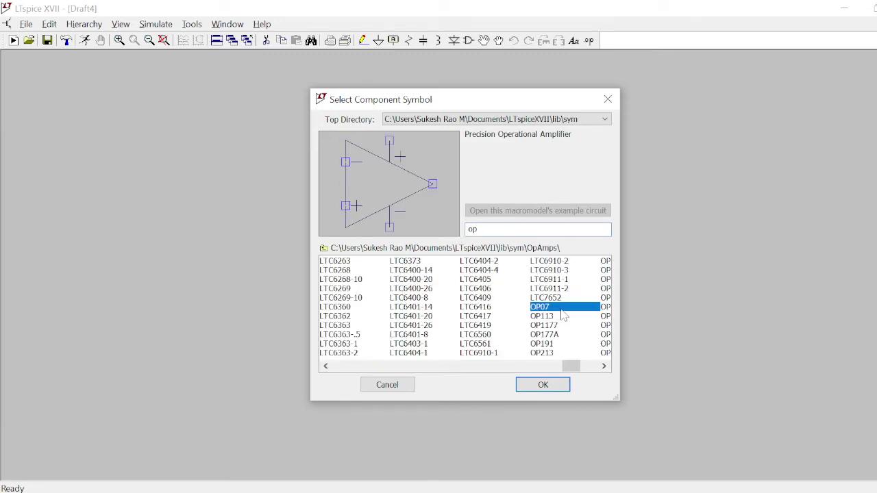
key(Return)
click(411, 269)
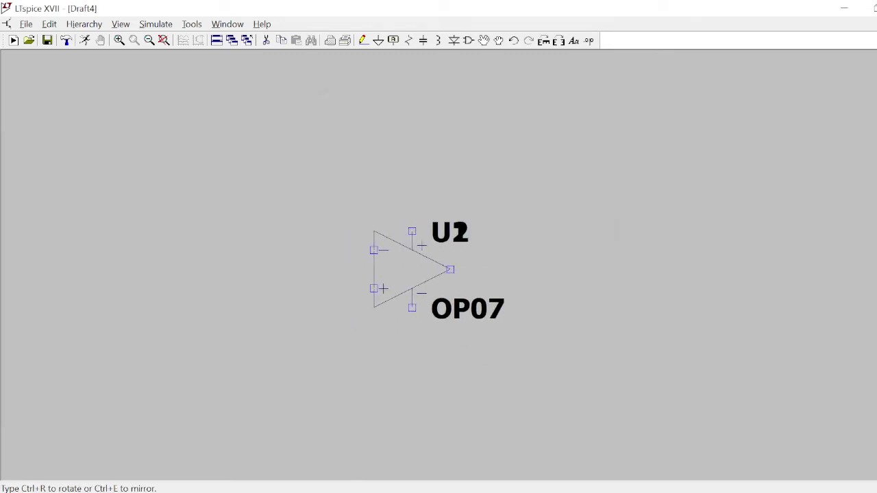
key(Escape)
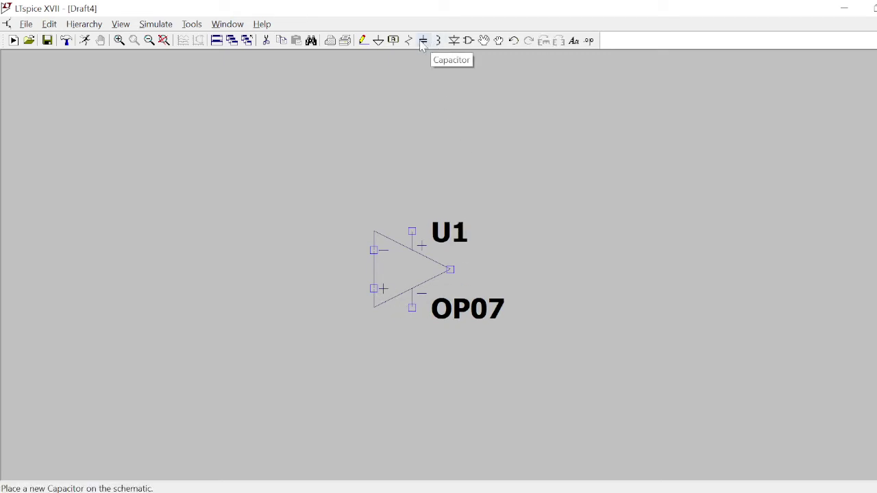
Try to open the OP07 op-amp's properties for editing.
right_click(411, 266)
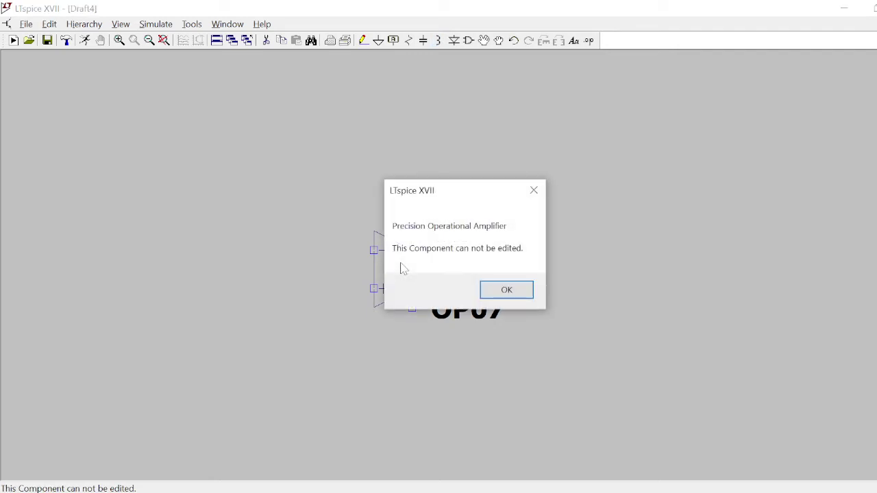
click(499, 291)
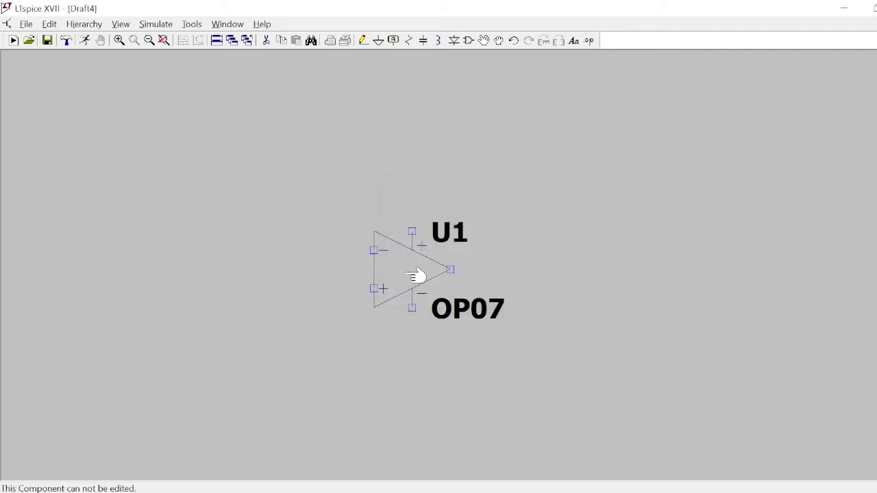
click(498, 41)
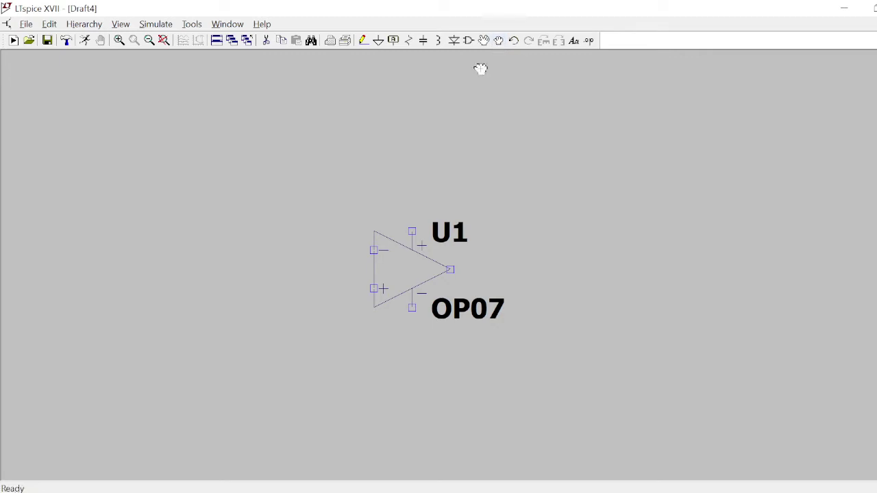
click(404, 263)
click(403, 263)
right_click(403, 263)
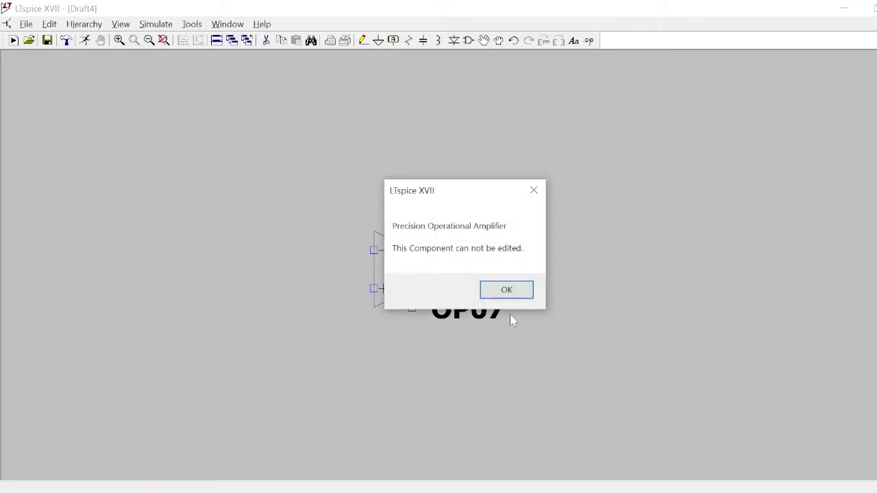
click(518, 293)
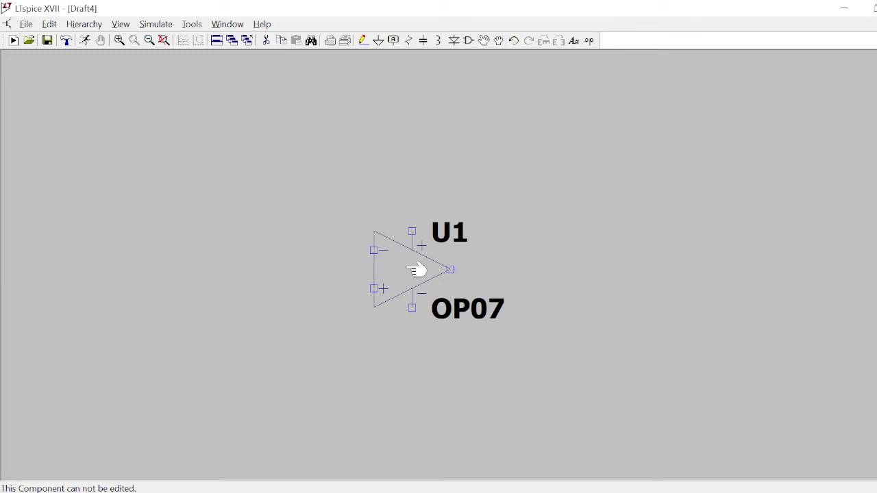
right_click(408, 269)
click(502, 293)
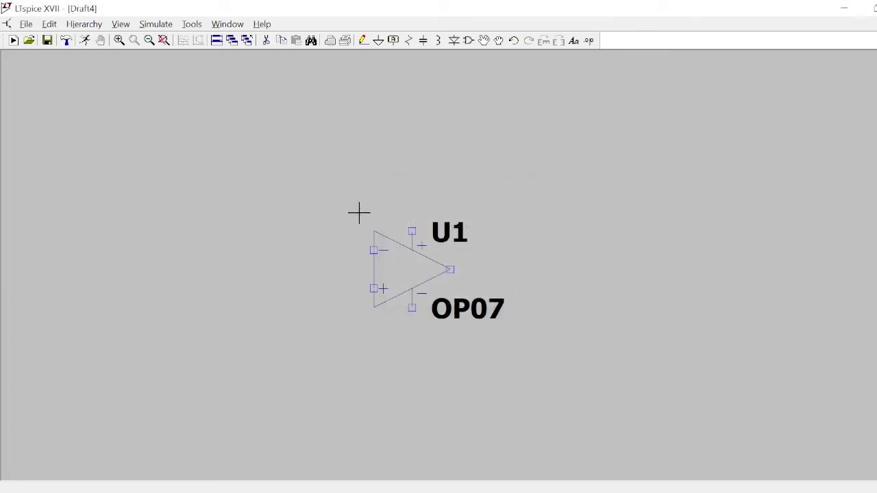
Move the OP07 op-amp slightly up and to the right on the schematic.
click(407, 263)
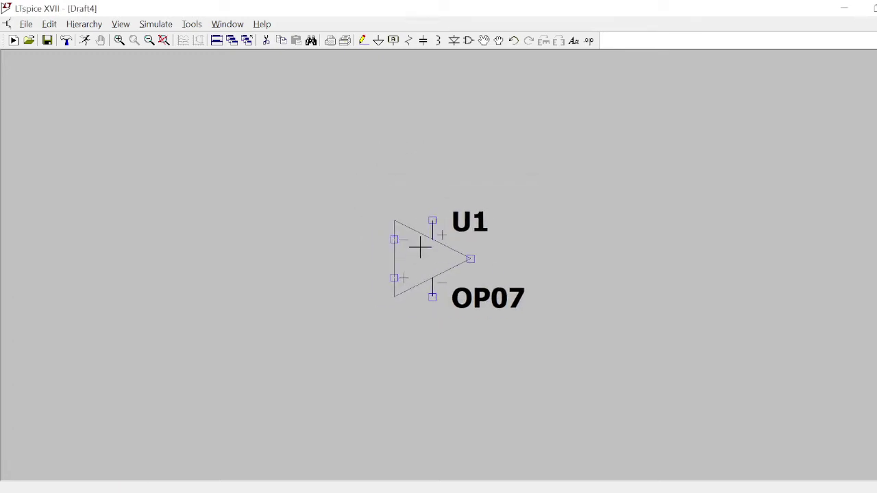
click(425, 244)
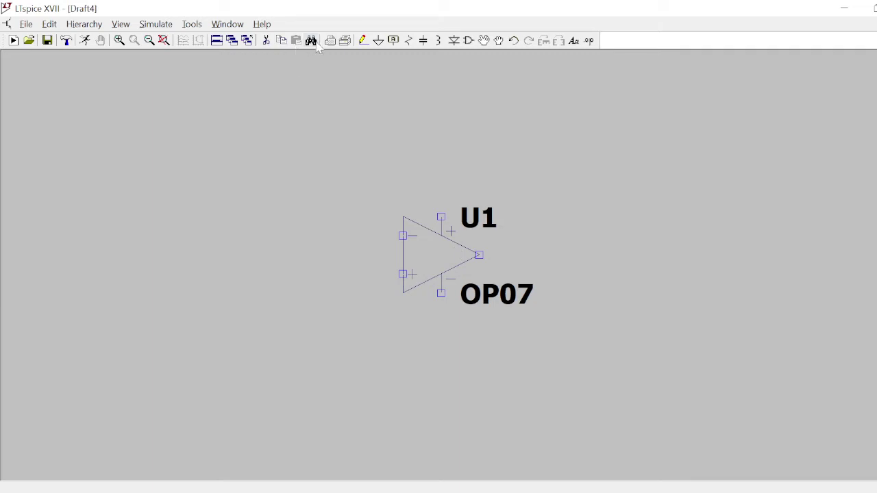
Place four horizontal resistors: two stacked left of the op-amp, one above it, and one up to its left in line with that.
key(F3)
click(408, 40)
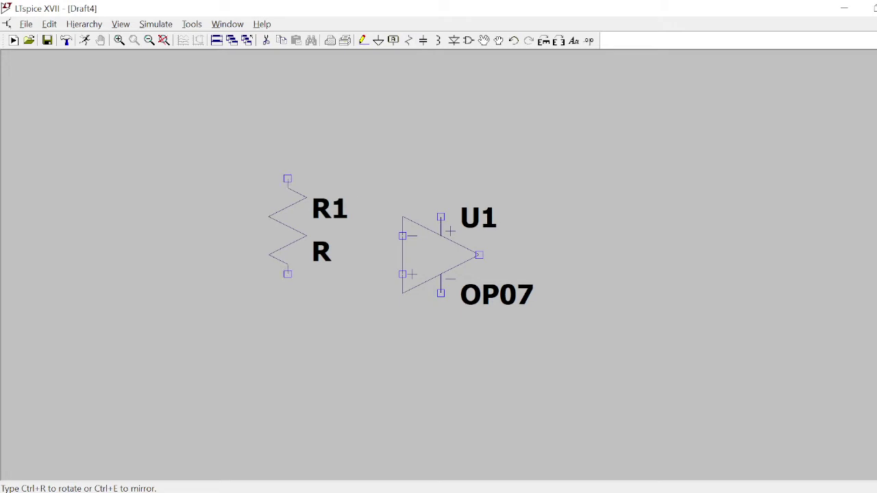
key(ctrl+r)
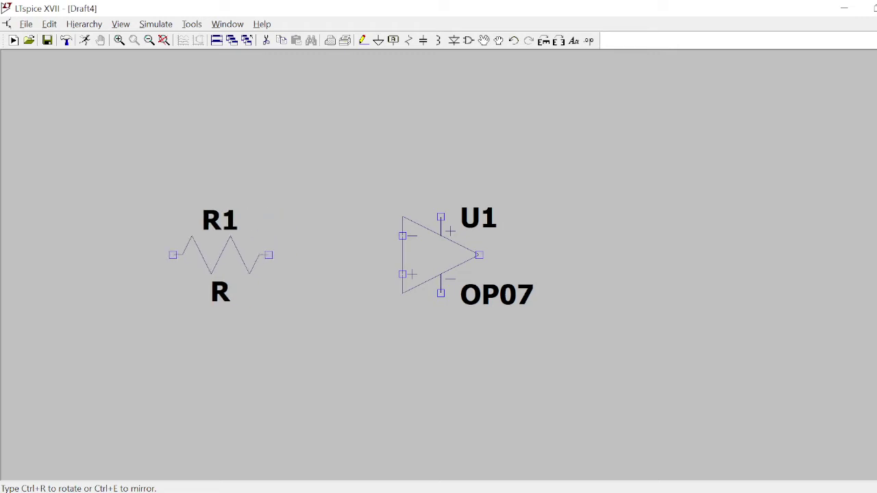
click(201, 255)
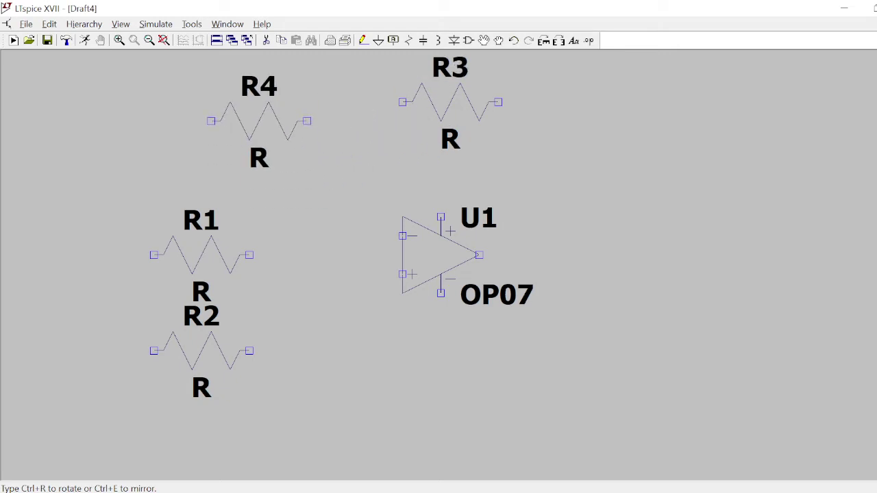
click(259, 102)
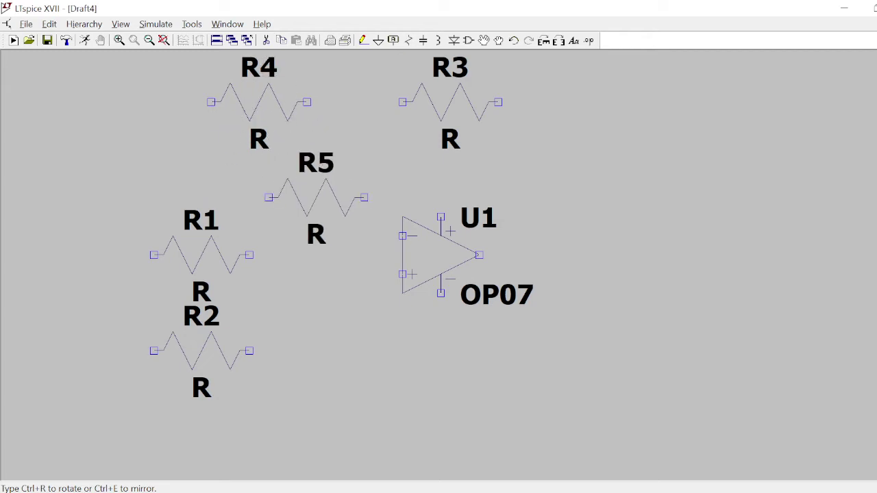
key(Escape)
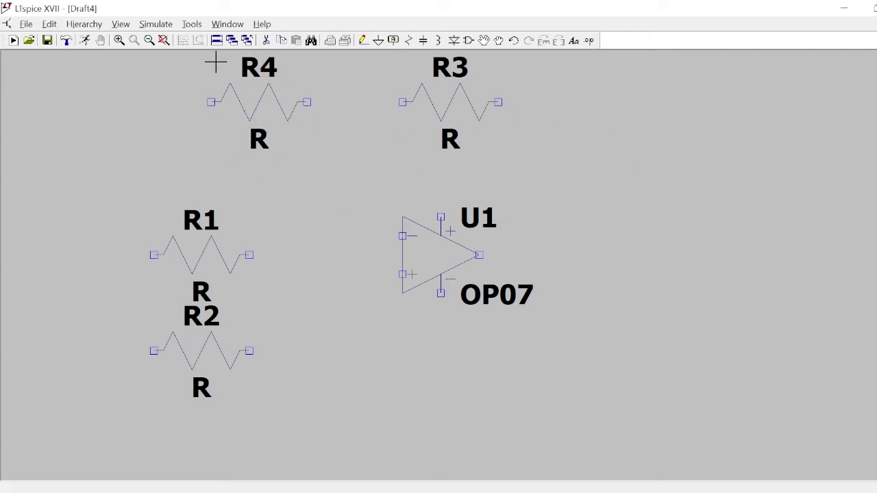
Place four voltage sources: one left of R1, one below R2, one below right and one above right of the op-amp.
click(165, 41)
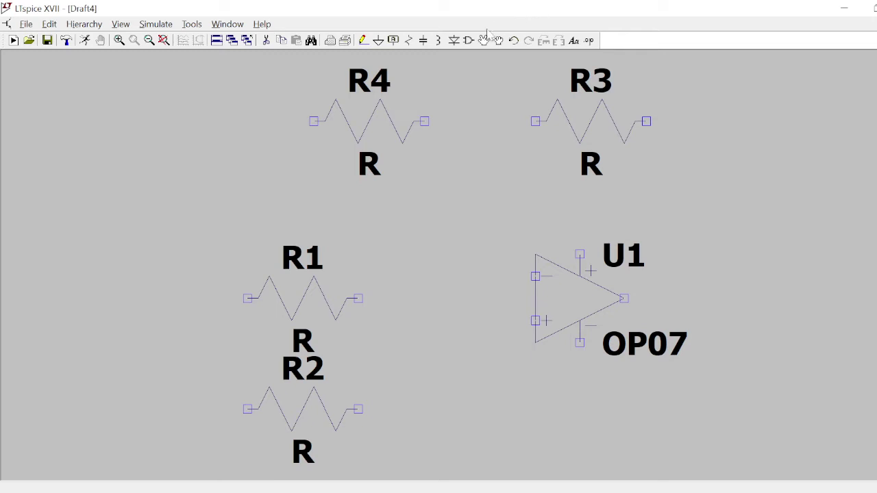
click(470, 43)
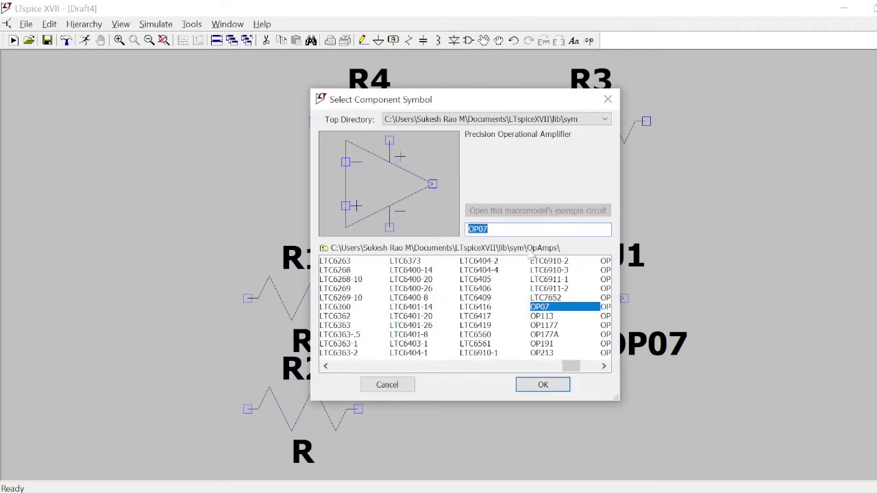
text(su)
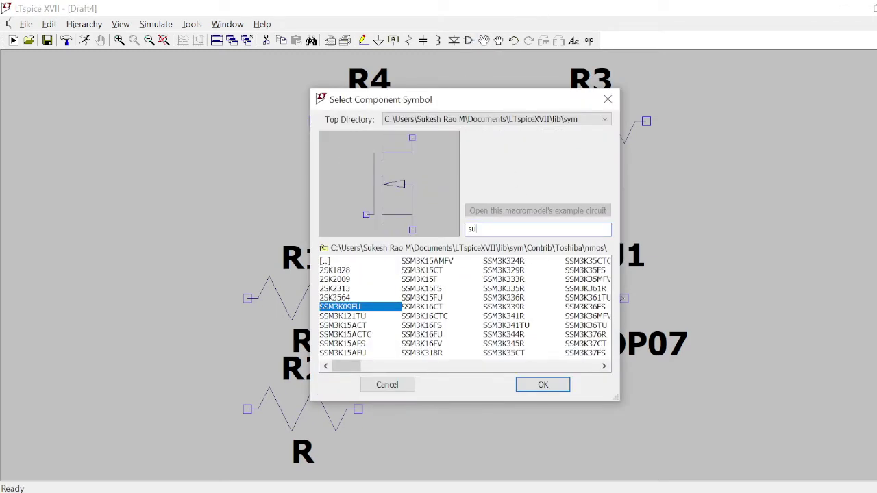
text(voltage)
click(541, 386)
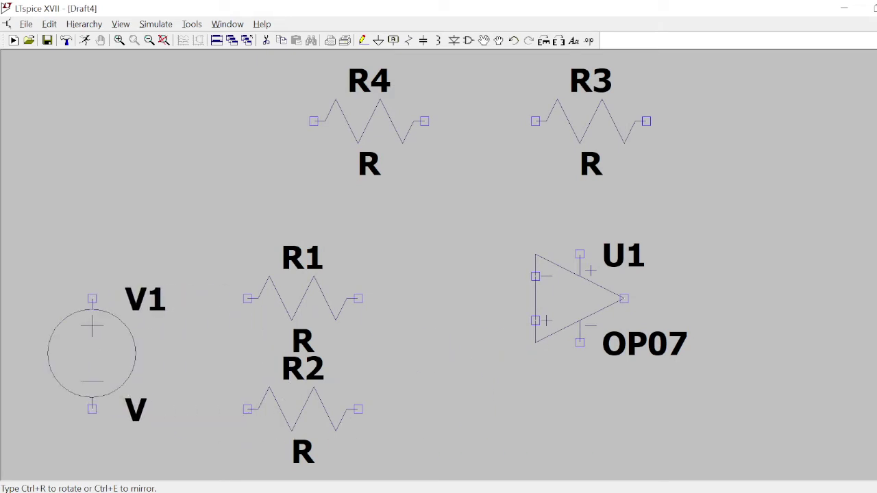
click(92, 300)
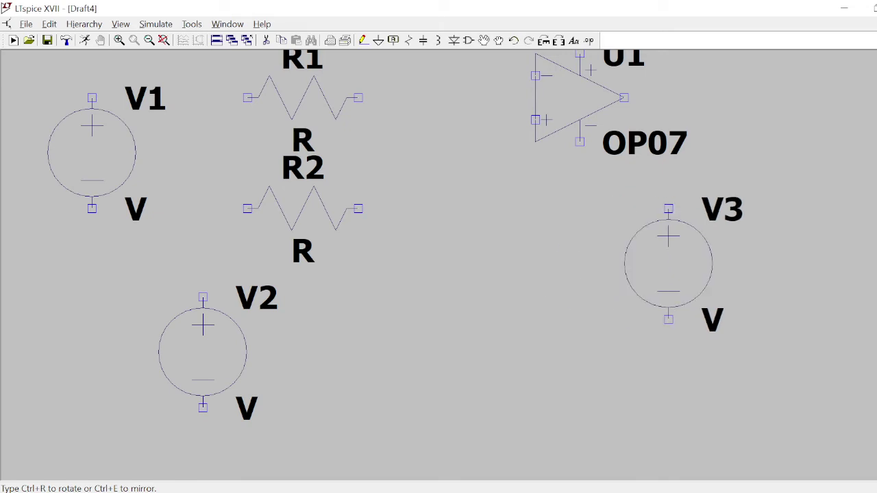
click(779, 229)
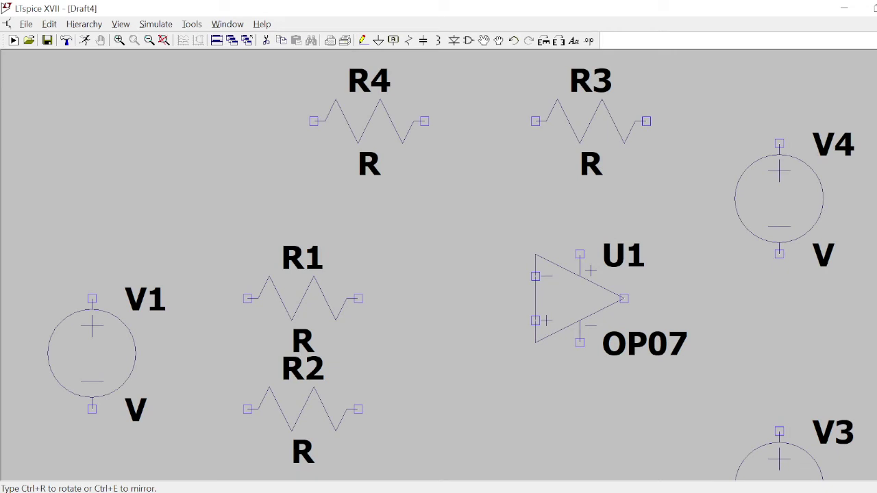
click(801, 144)
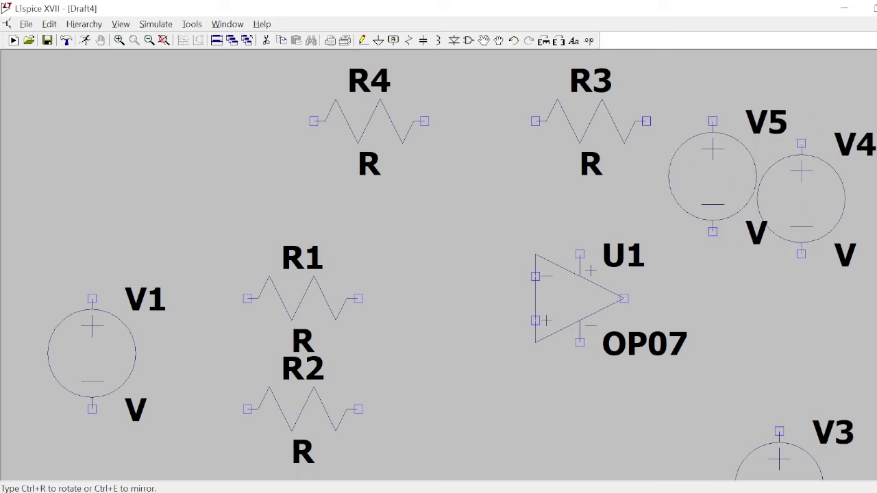
key(Escape)
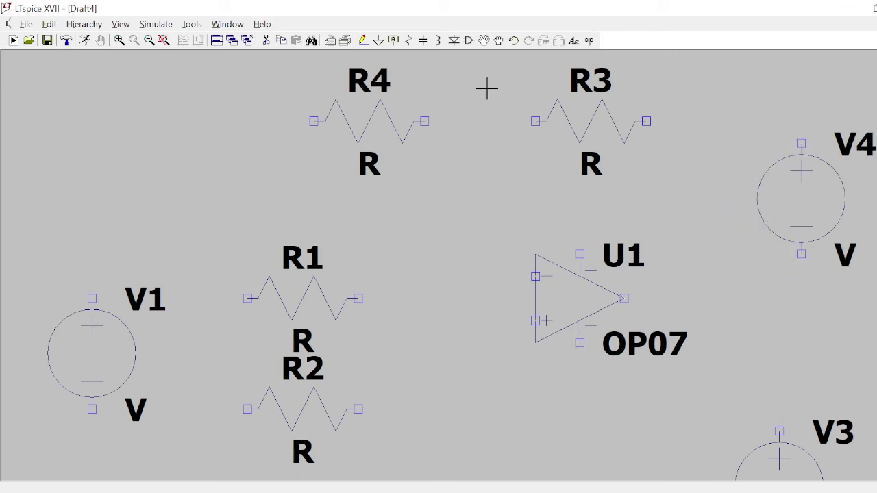
Wire the right ends of R1 and R2 together and connect them to the op-amp's non-inverting input.
click(363, 39)
click(358, 299)
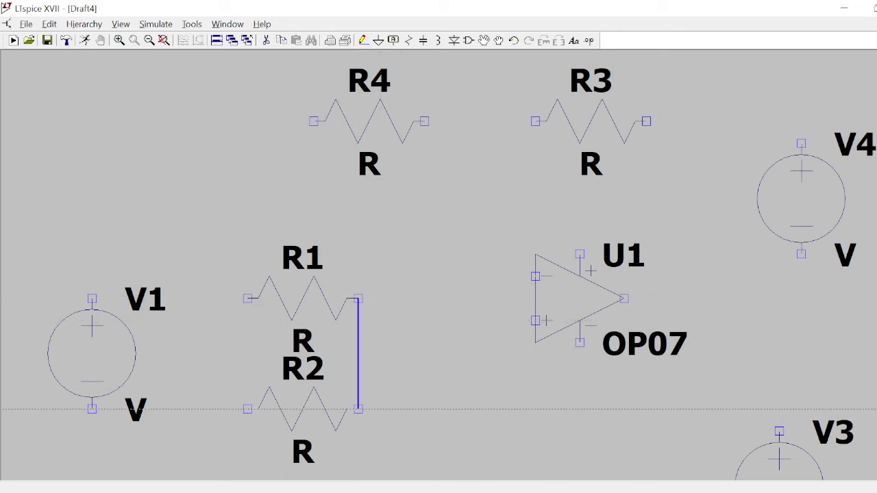
click(357, 409)
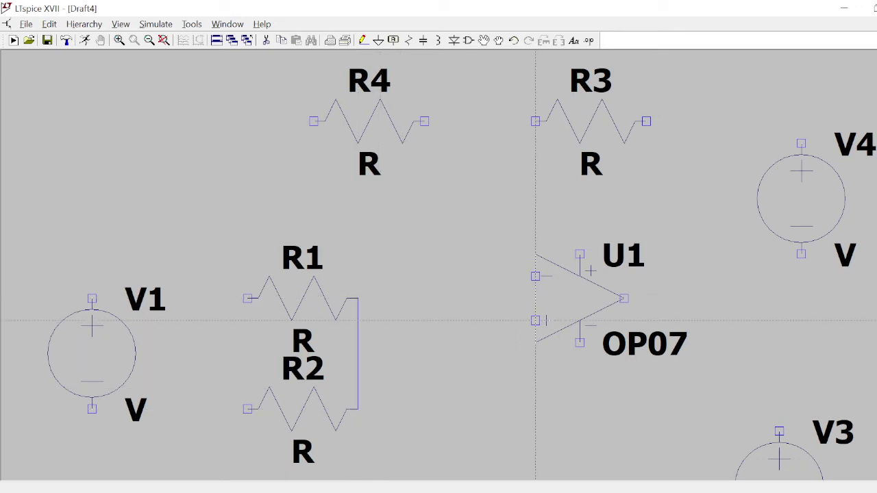
click(357, 320)
Wire R3 as feedback from the op-amp's output to its inverting input, and connect R4's right end to the inverting node.
click(535, 276)
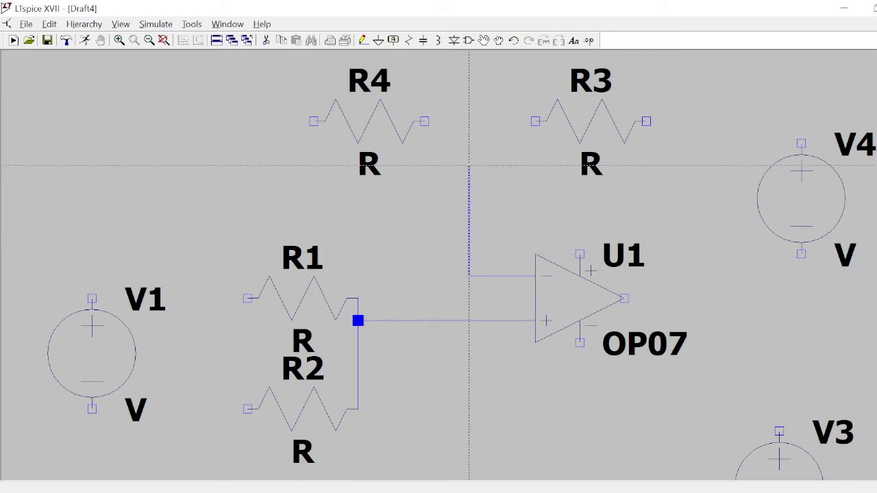
click(535, 121)
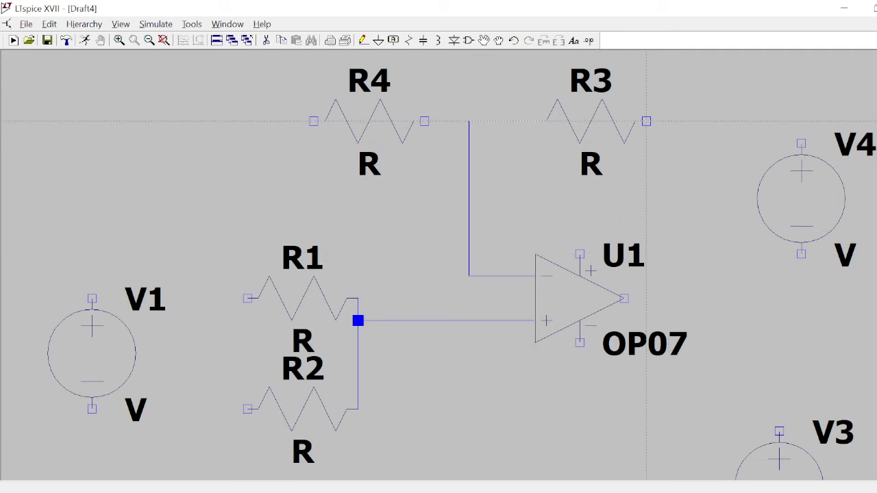
click(646, 121)
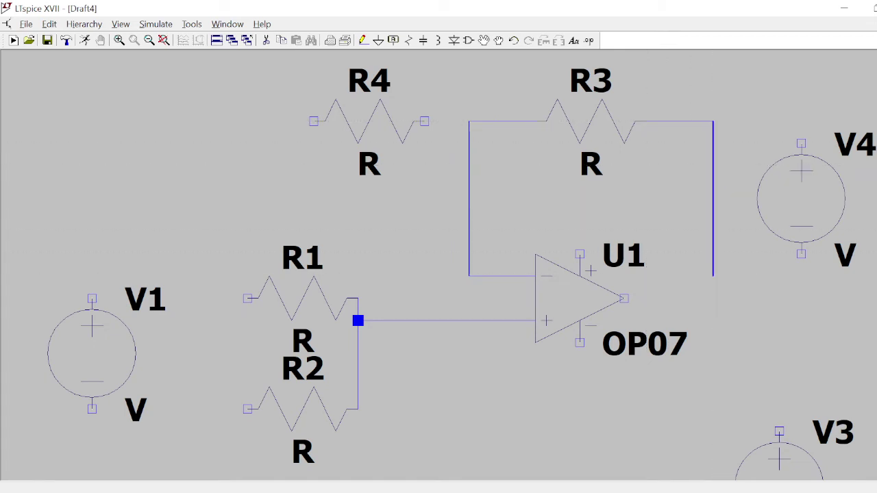
click(623, 298)
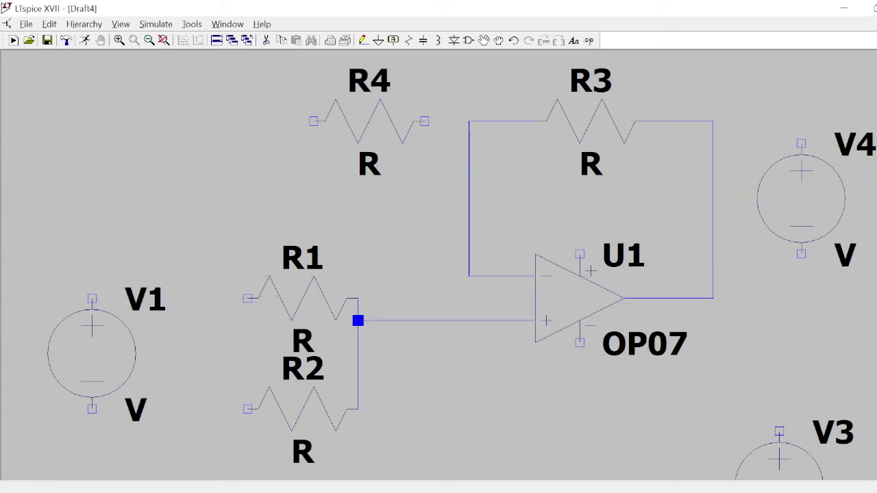
click(468, 121)
click(424, 121)
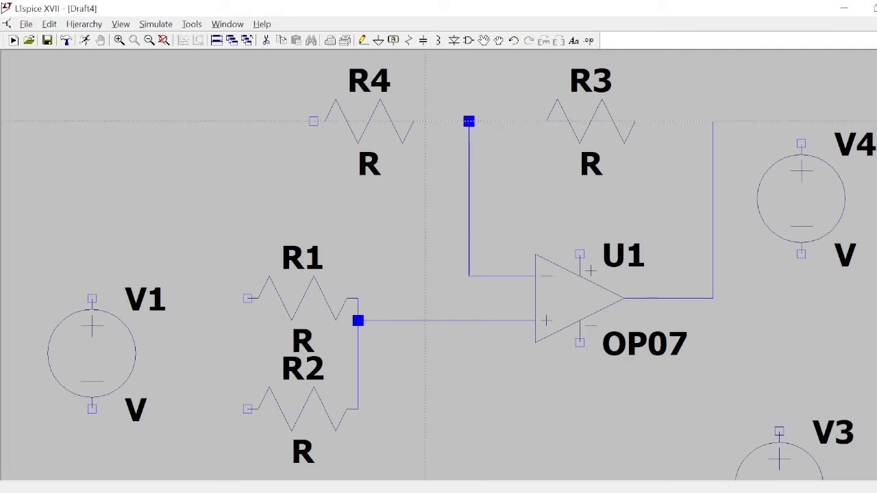
Wire the left end of R1 to the positive terminal of source V1.
click(247, 298)
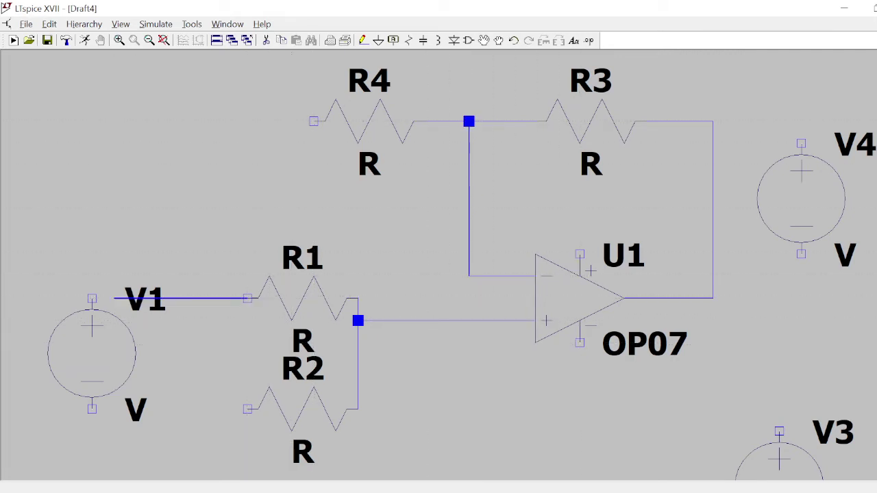
click(91, 298)
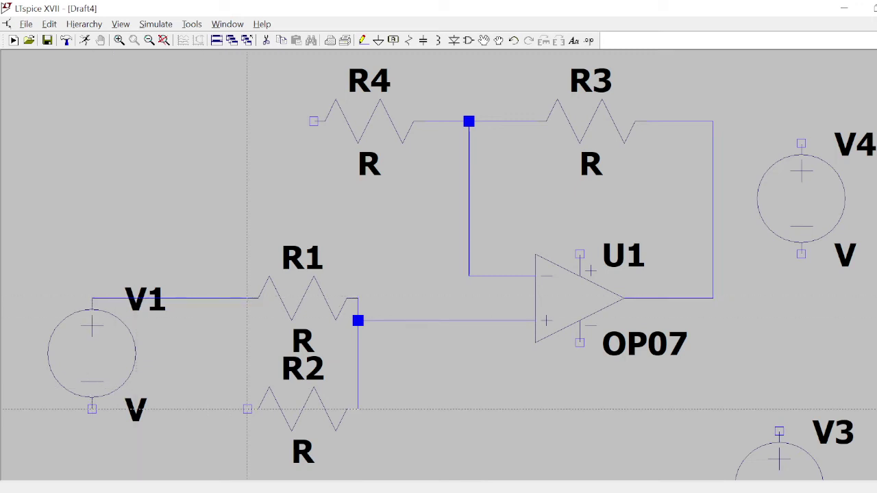
Wire the left end of R2 to V2's positive terminal and join the negative terminals of V1 and V2.
click(248, 409)
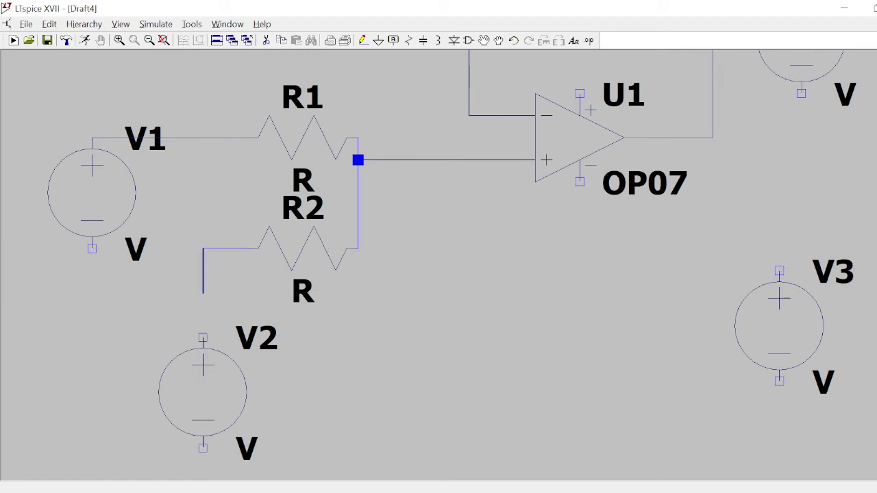
click(203, 337)
click(92, 248)
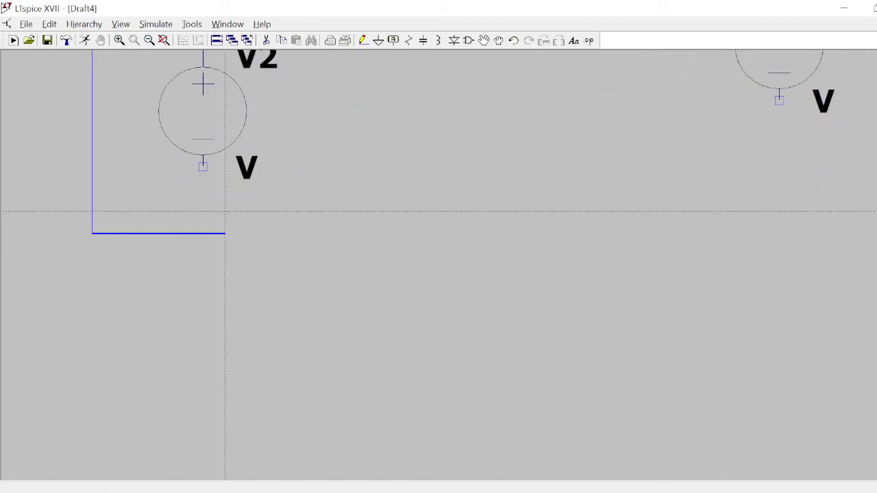
click(203, 166)
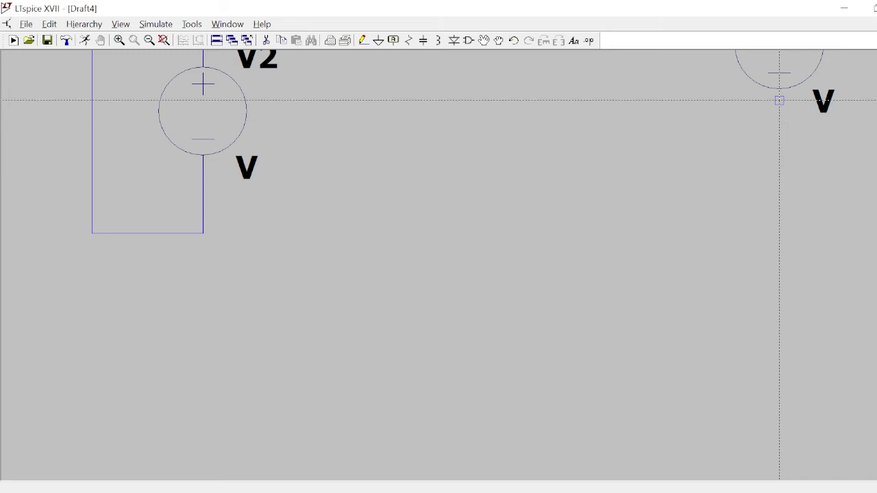
Place ground symbols on the wire joining V1 and V2's negative terminals and on V3's negative terminal.
scroll(350, 86, up, 1)
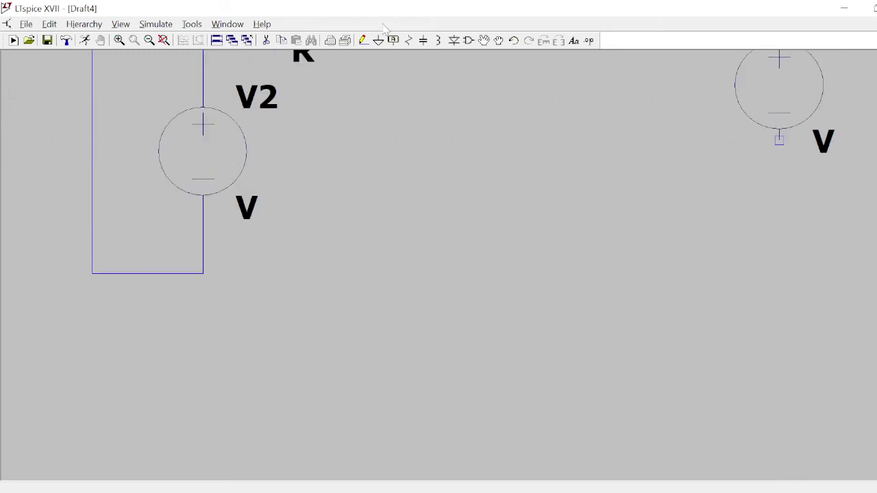
click(378, 40)
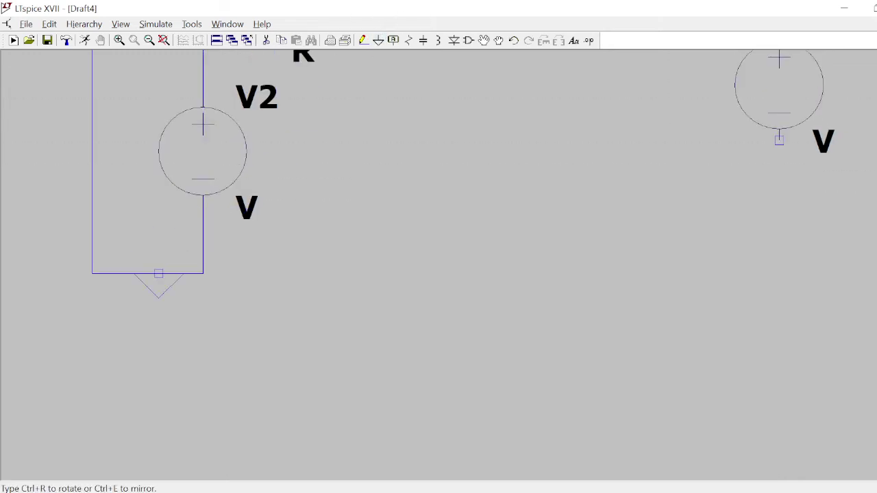
click(136, 274)
click(779, 140)
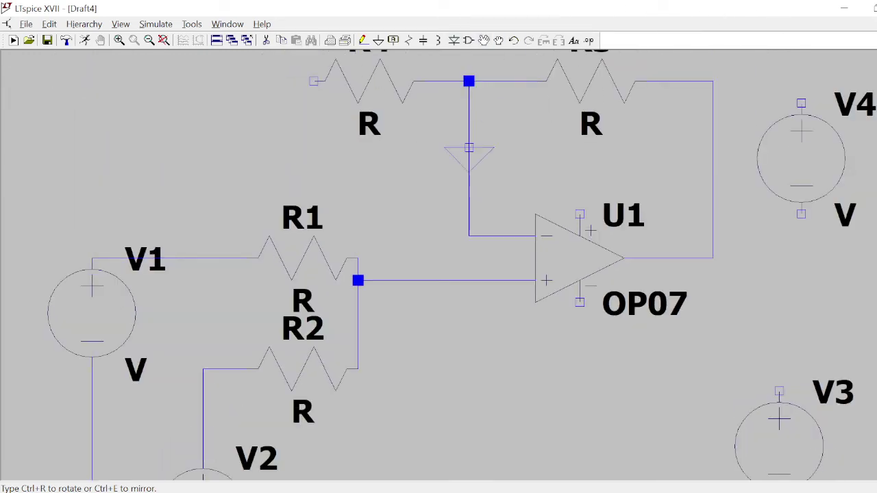
Place a ground symbol, rotated by 90 degrees, on the left end of R4.
key(ctrl+r)
click(315, 80)
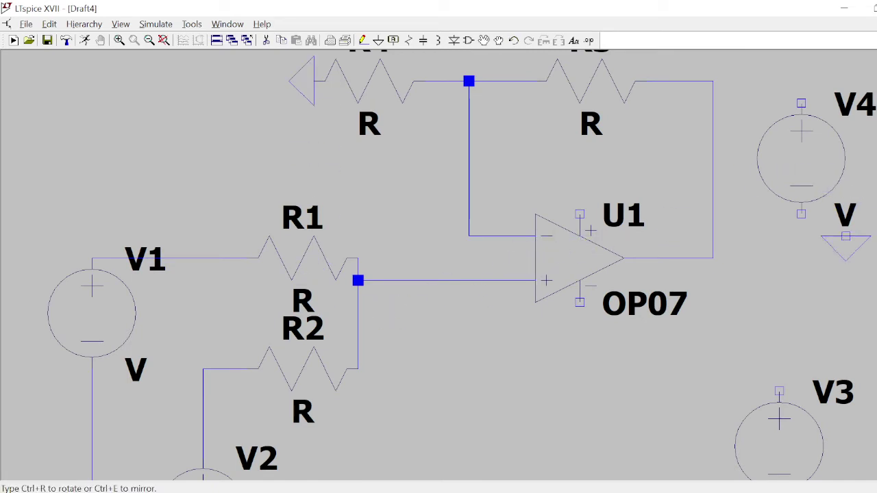
key(Escape)
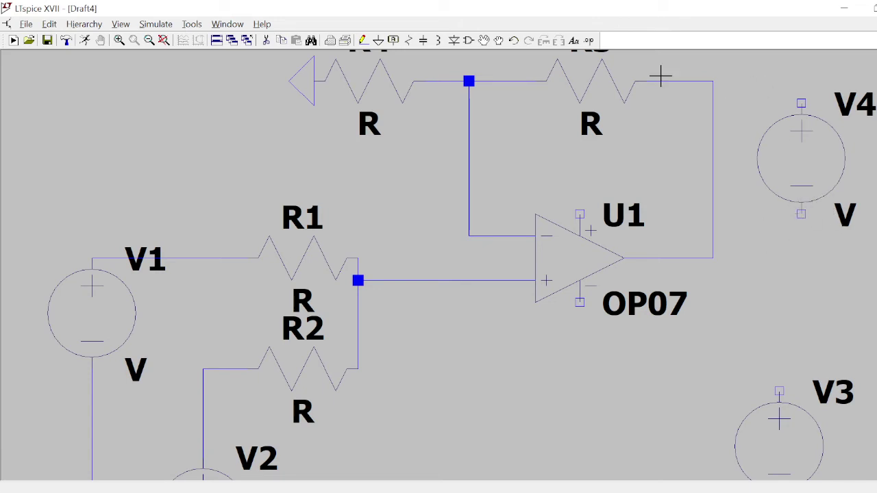
Wire the op-amp's positive supply pin up between R3 and the op-amp, and across to source V4.
click(362, 41)
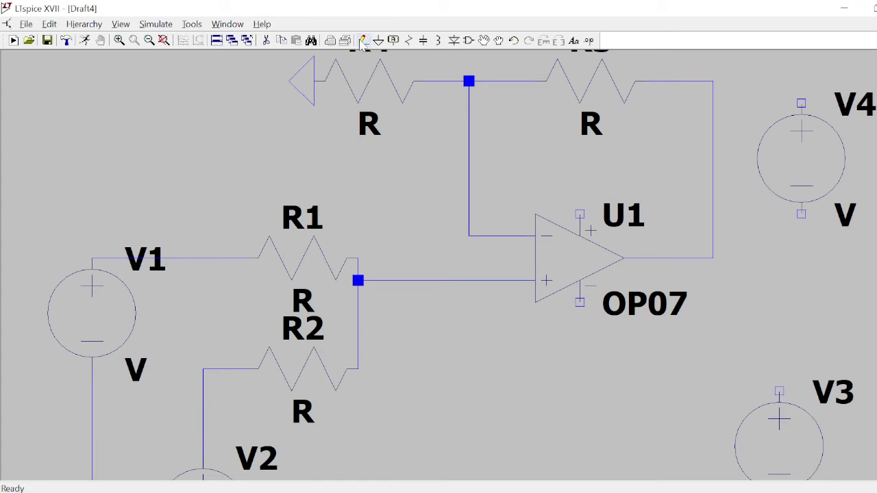
click(579, 214)
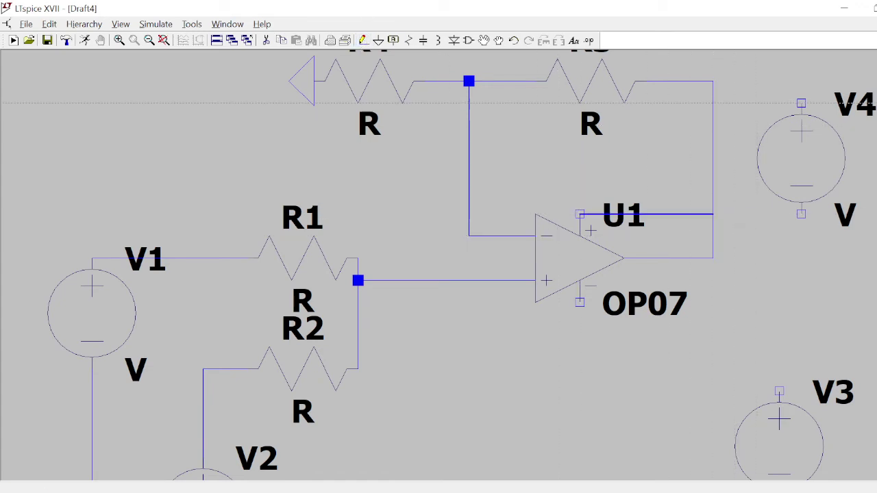
click(580, 126)
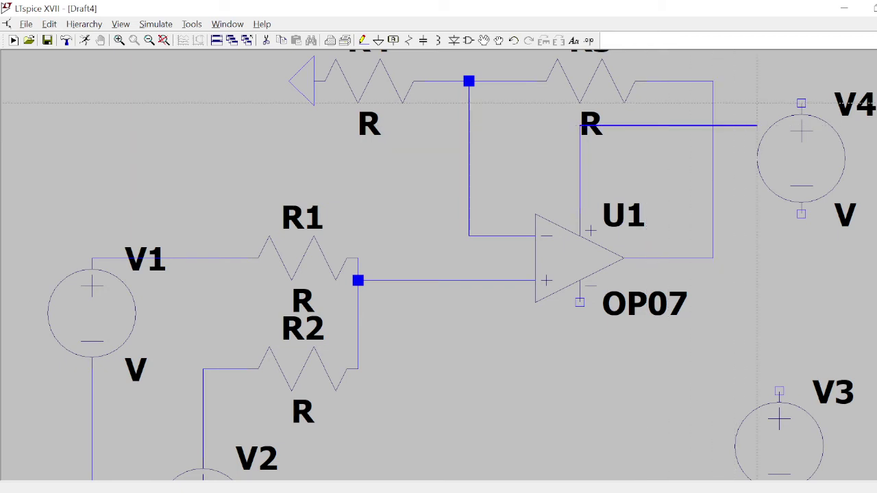
click(802, 103)
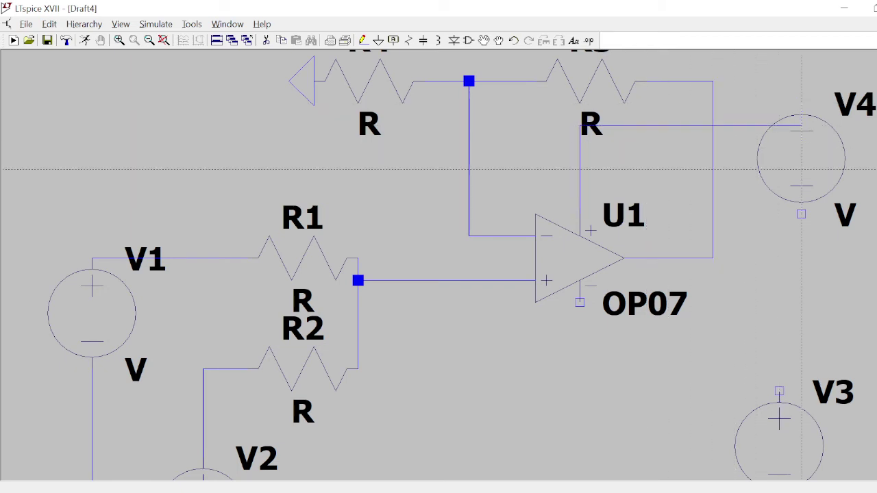
click(802, 214)
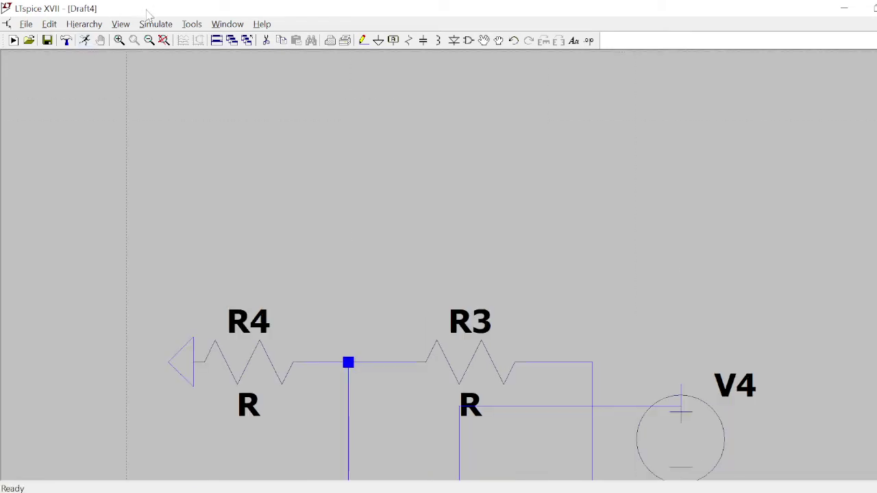
Place a ground symbol on V4's negative terminal.
click(163, 41)
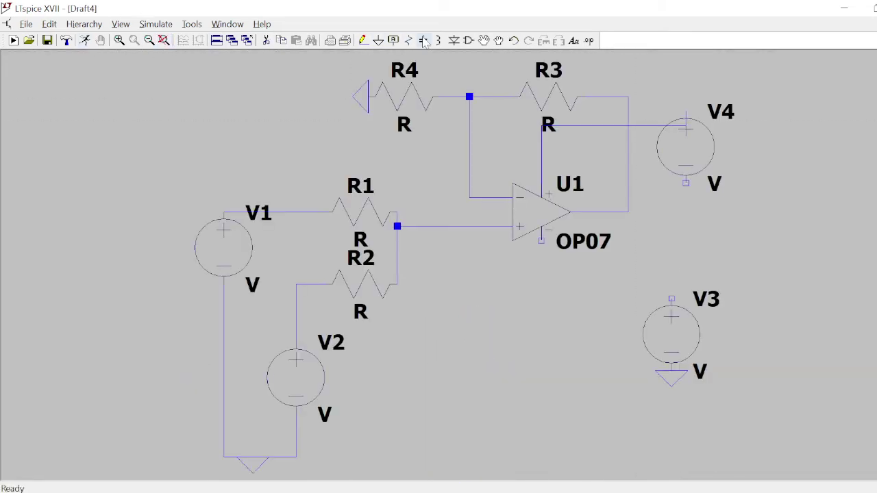
click(379, 41)
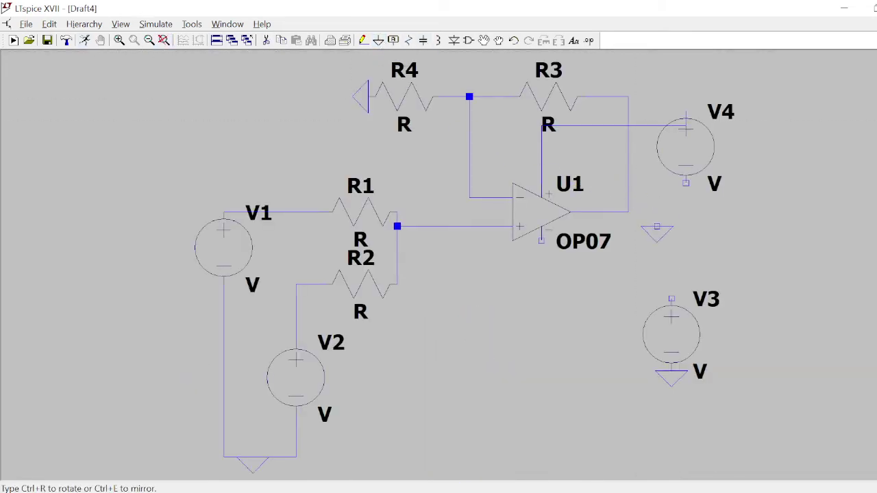
click(686, 182)
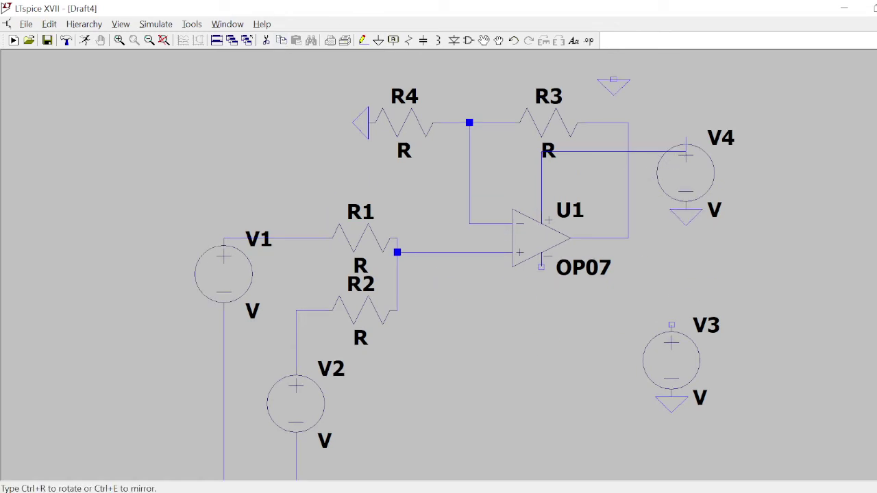
click(542, 314)
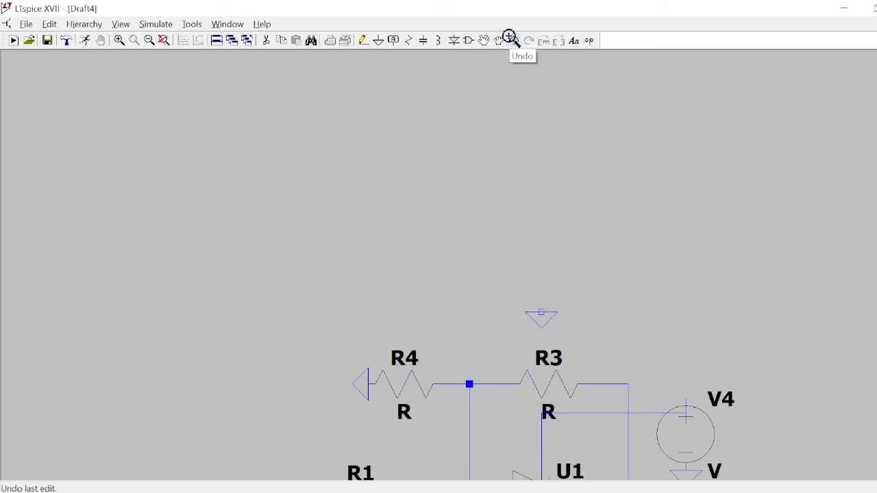
click(266, 40)
click(548, 320)
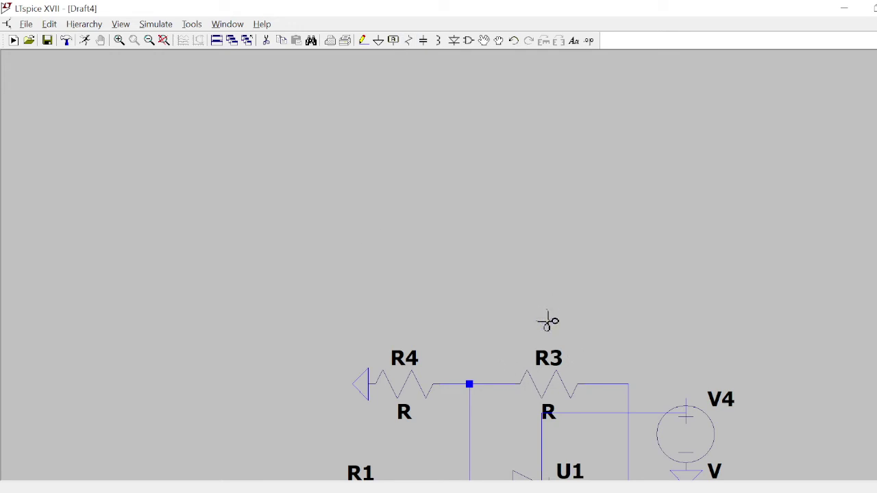
Try to move V4 down so its positive terminal meets the supply wire, and reposition its ground symbol.
click(163, 42)
click(164, 41)
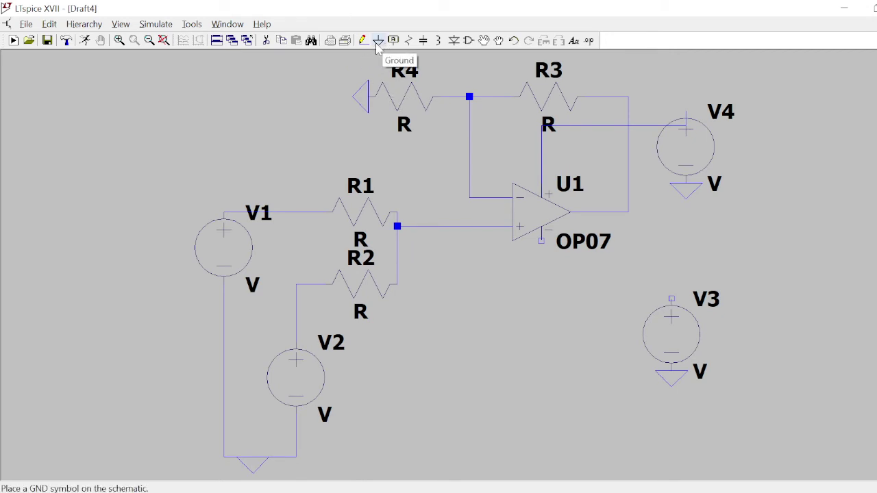
click(499, 41)
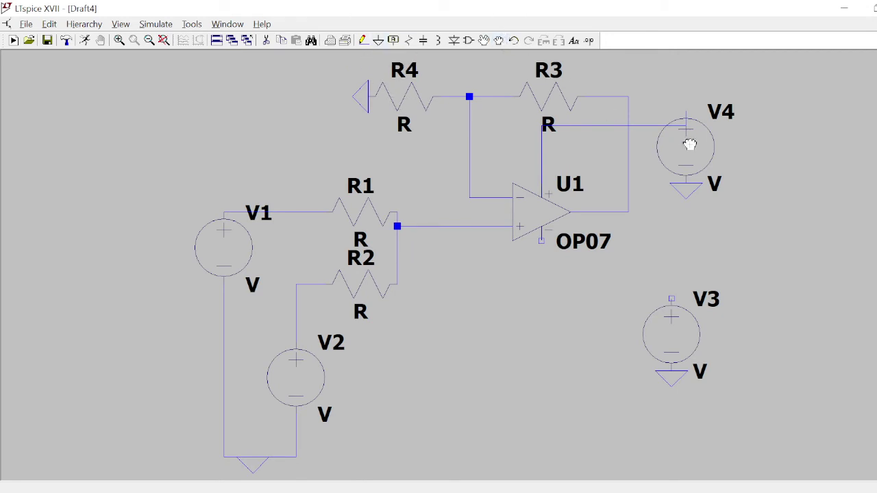
click(696, 144)
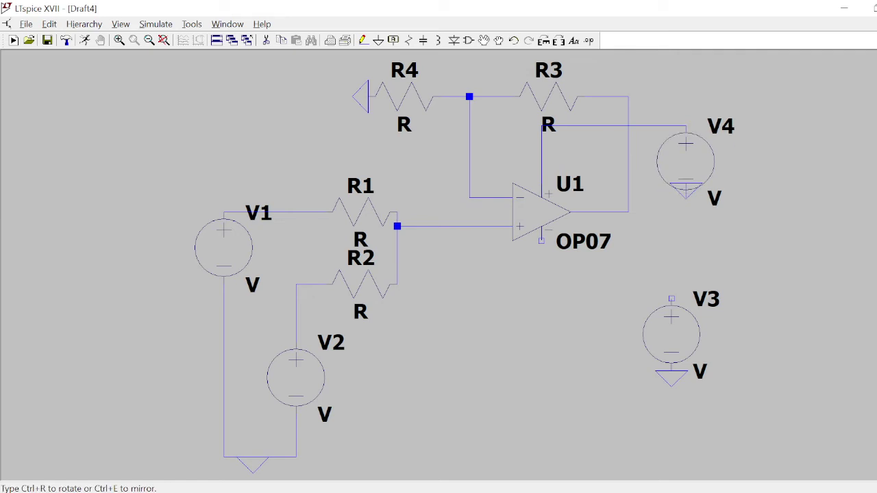
click(699, 158)
click(691, 175)
click(685, 180)
key(Escape)
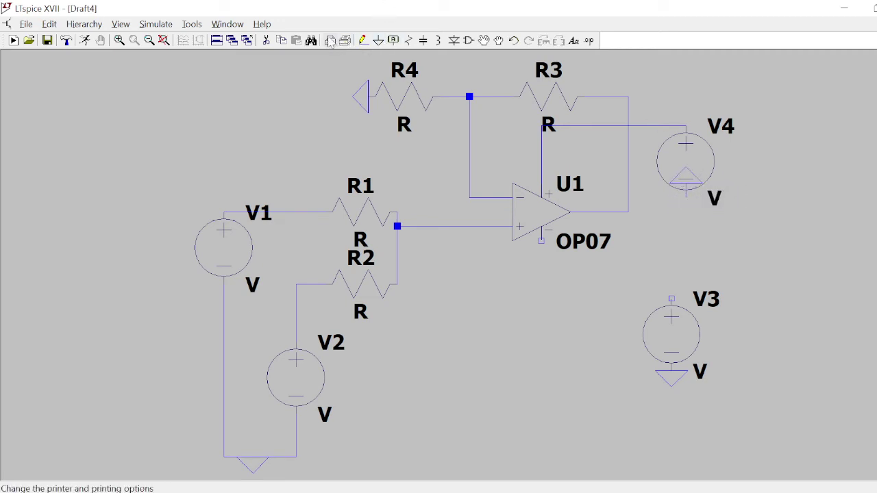
Delete source V4 and the ground symbol overlapping it.
click(267, 40)
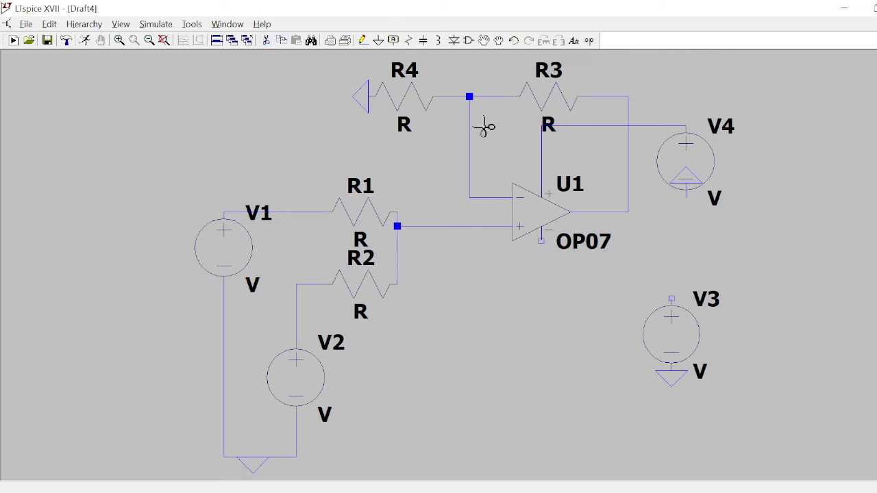
click(687, 185)
click(686, 178)
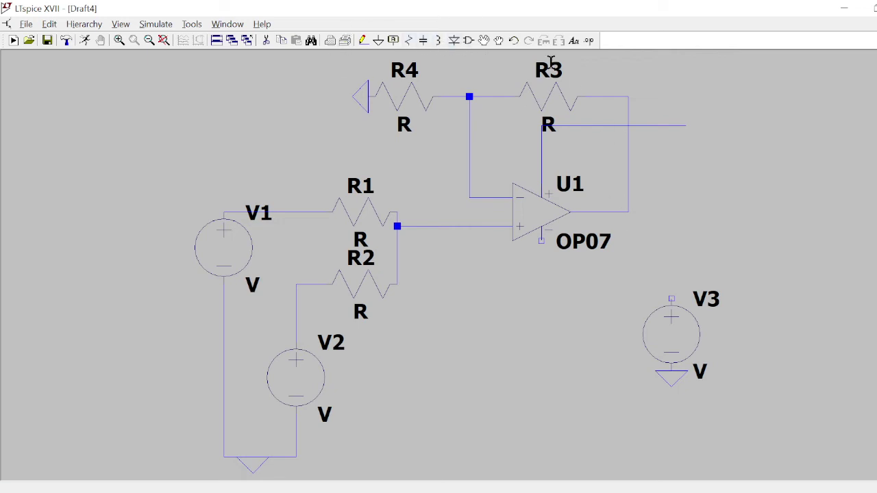
Place a new voltage source with its positive terminal on the end of the op-amp's positive supply wire, and ground its negative terminal.
click(470, 43)
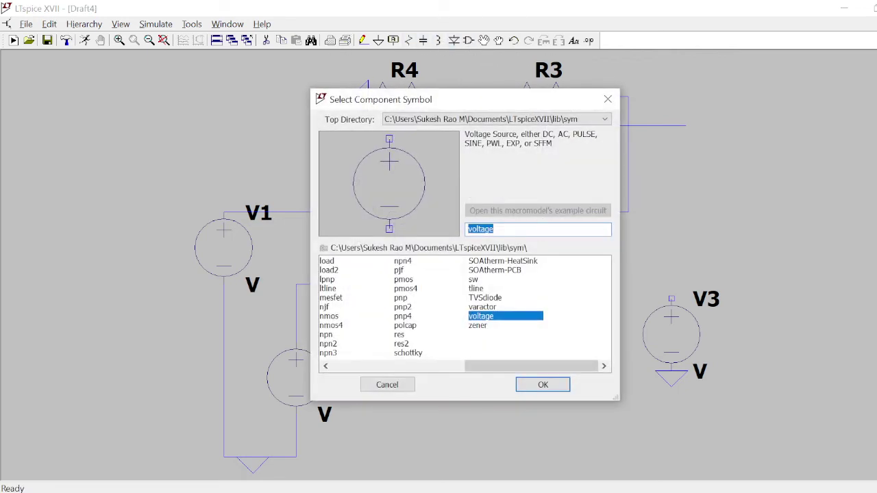
double_click(506, 317)
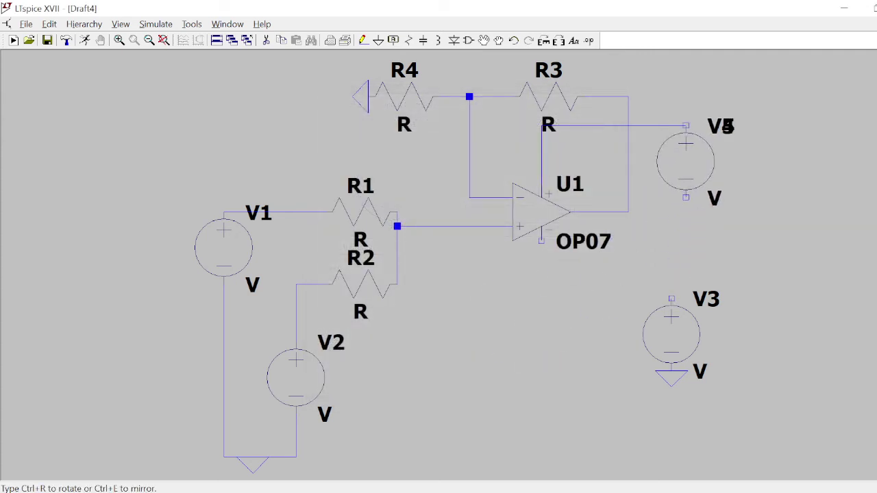
key(Escape)
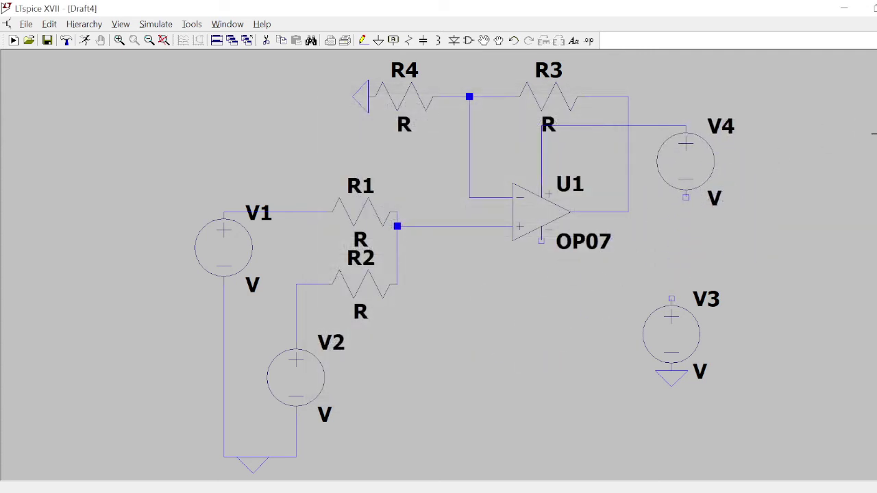
click(378, 41)
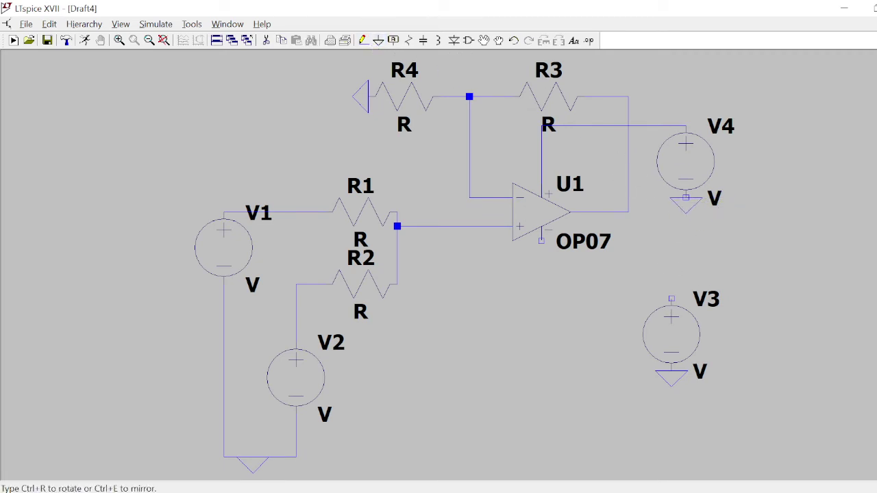
click(686, 197)
key(Escape)
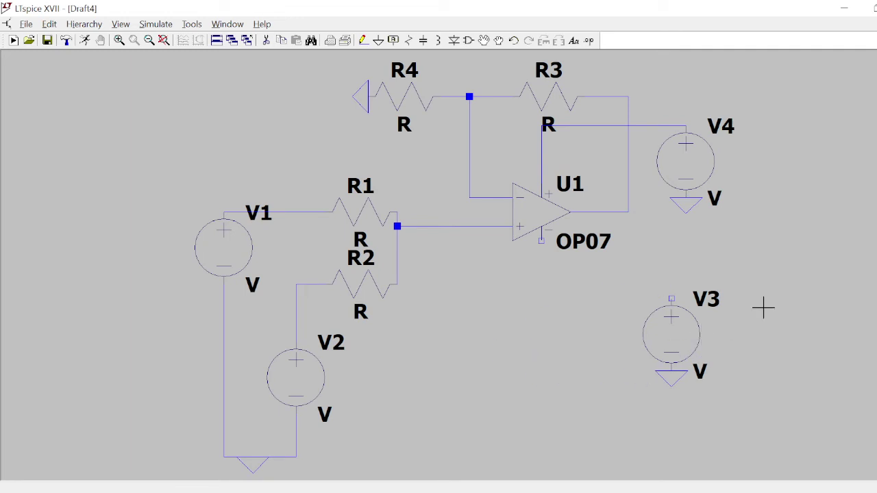
Wire V3's positive terminal to the op-amp's negative supply pin.
click(362, 40)
click(671, 299)
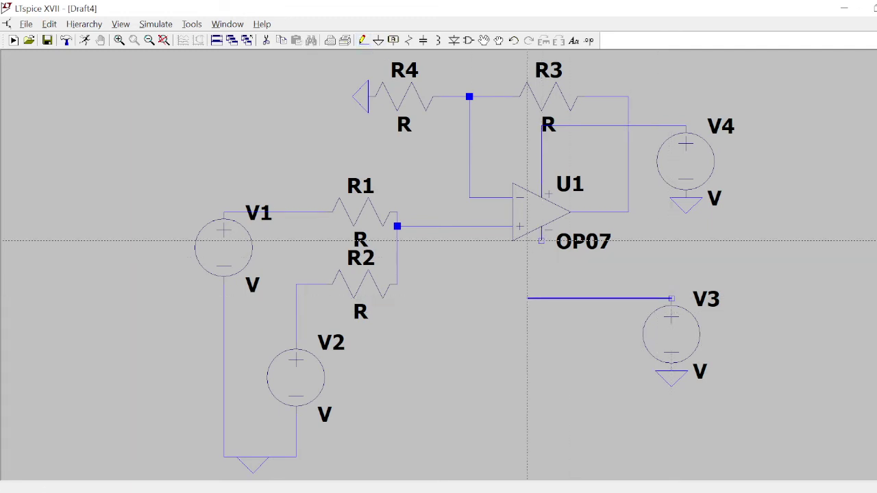
click(542, 240)
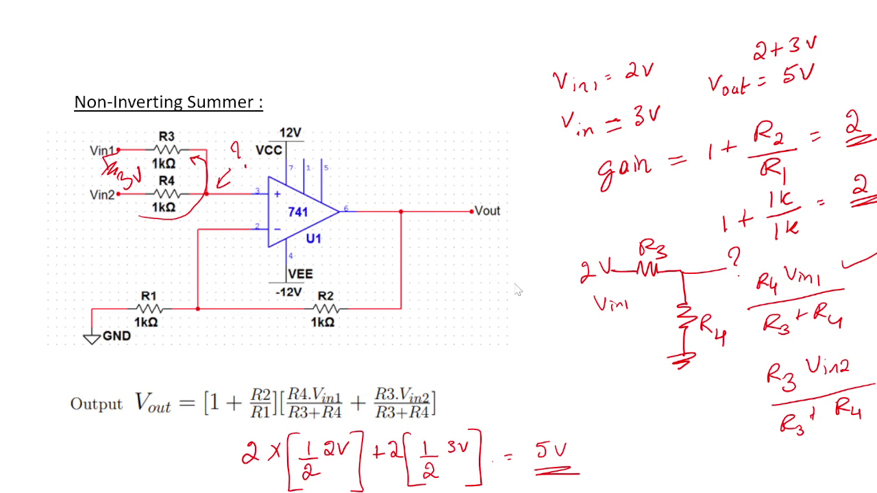
mouse_move(221, 170)
mouse_down()
mouse_move(178, 228)
mouse_move(189, 205)
mouse_move(102, 172)
mouse_move(168, 199)
mouse_move(244, 140)
mouse_move(248, 154)
mouse_move(214, 199)
mouse_up()
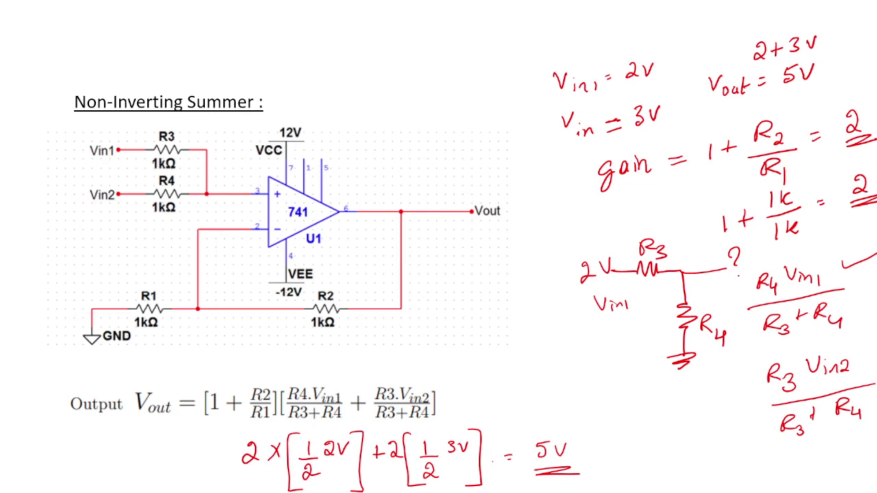
key(alt+Tab)
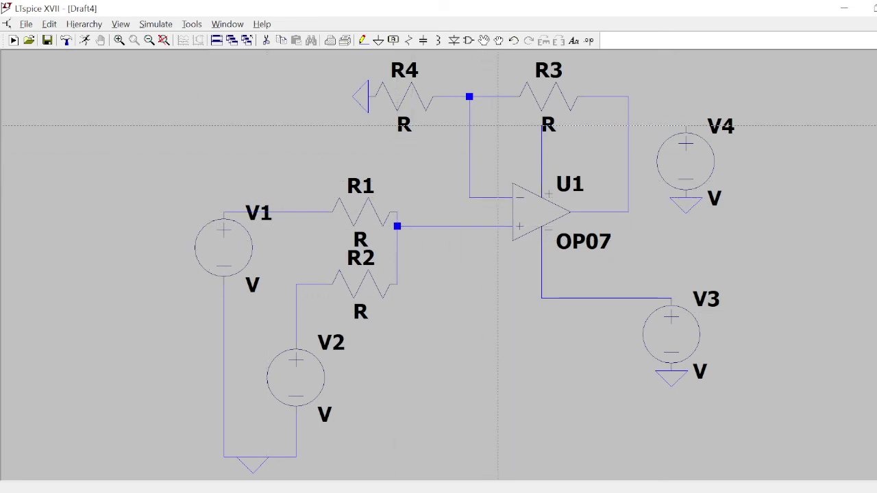
Draw a wire from the corner above the op-amp's positive supply pin to V4's positive terminal.
click(541, 126)
click(685, 125)
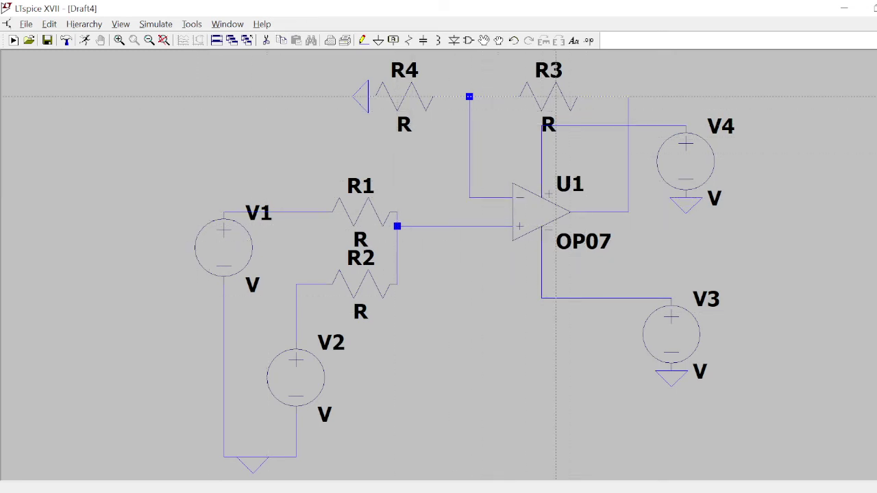
key(Escape)
Set the resistance of R3 and R4 to 1k each.
right_click(549, 96)
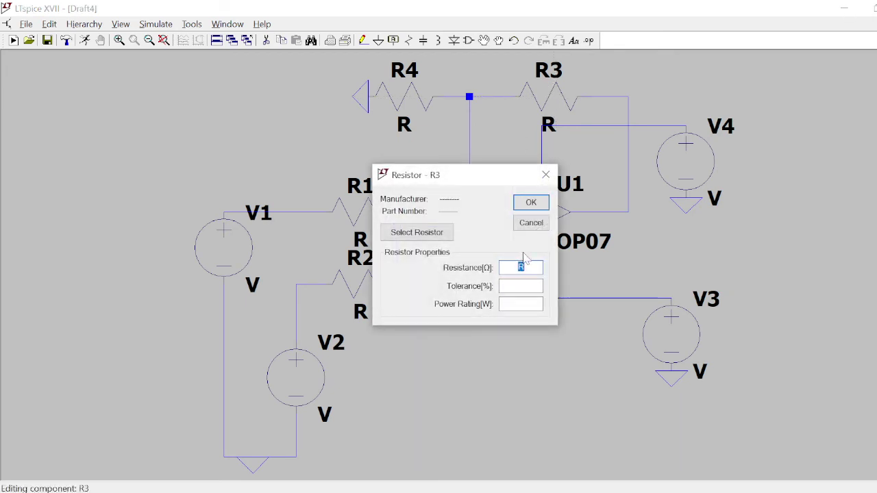
text(1k)
key(Return)
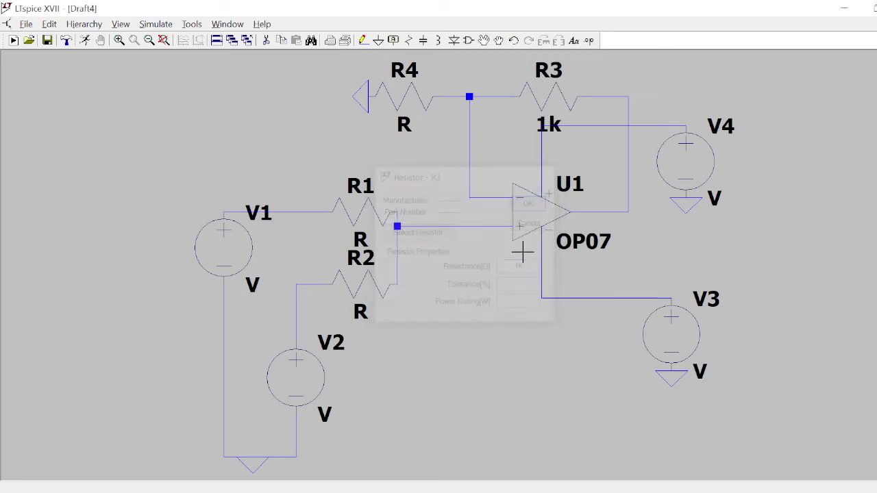
right_click(415, 91)
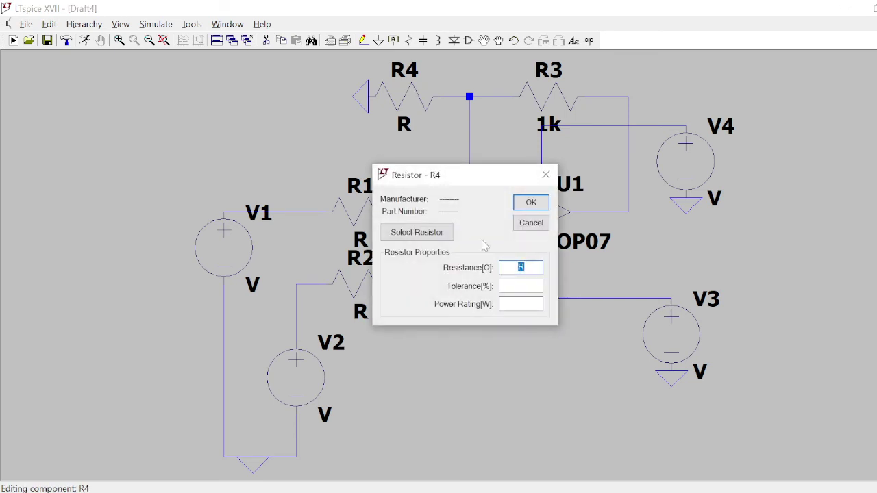
key(Return)
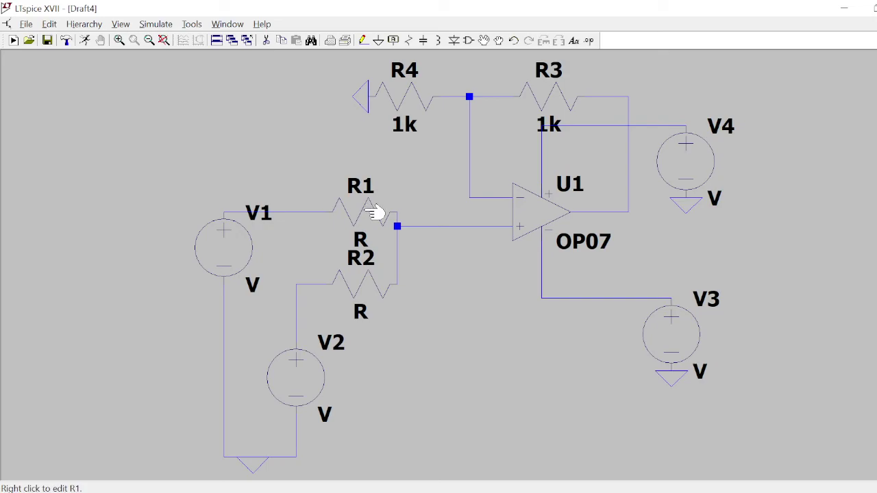
Set the resistance of the input resistors R1 and R2 to 1k each.
key(alt+Tab)
key(alt+Tab)
right_click(374, 213)
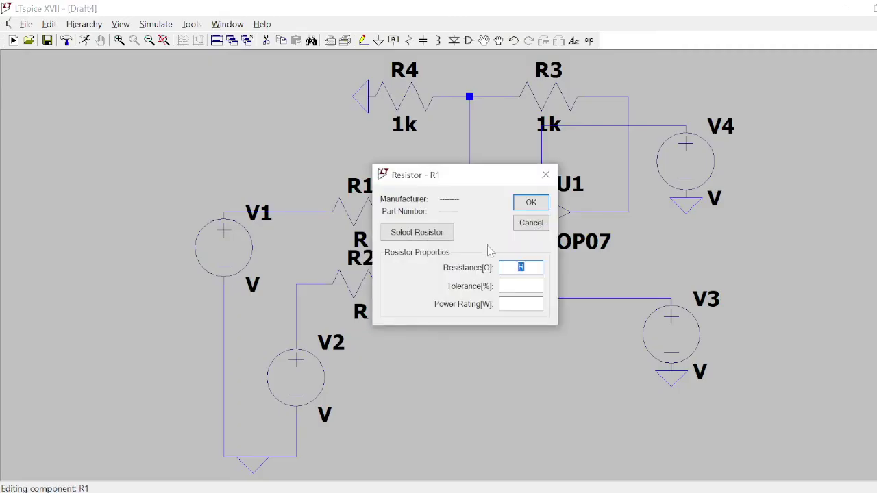
text(1k)
key(Return)
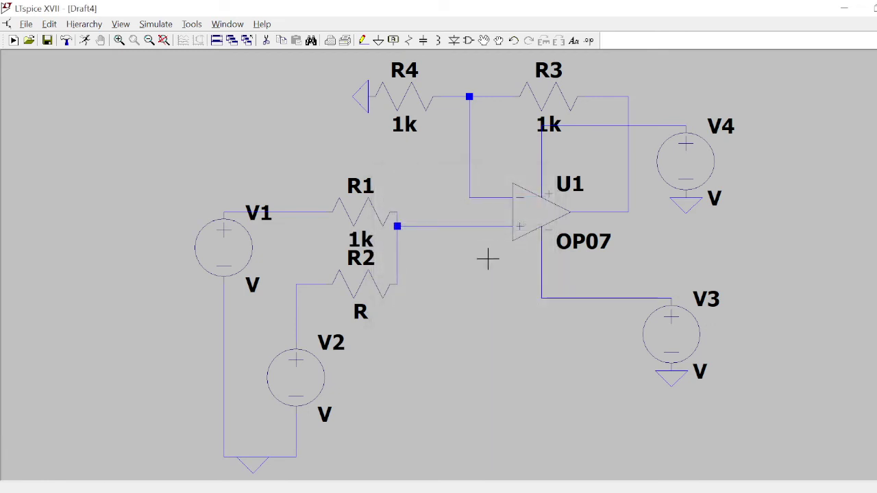
right_click(364, 279)
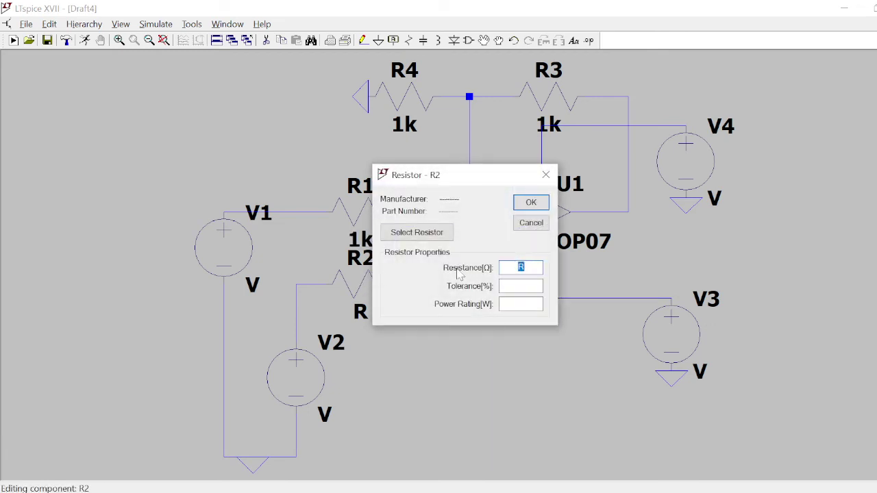
text(1k)
key(Return)
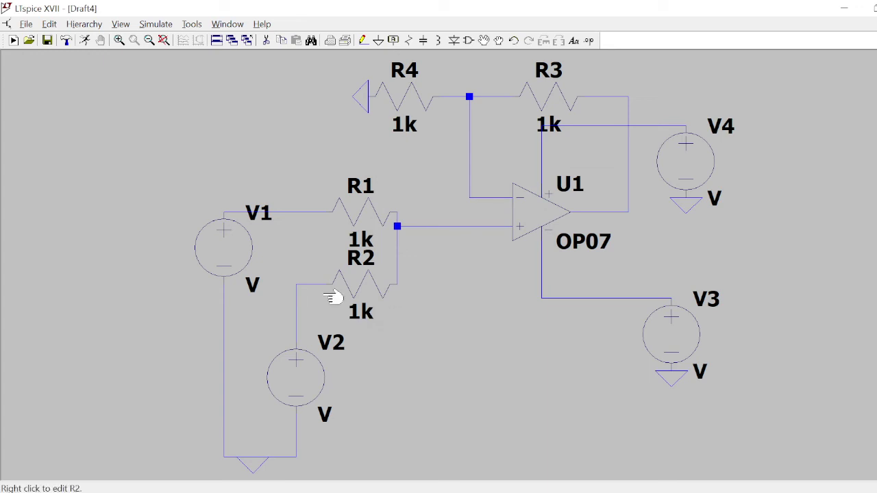
Set the DC value of V1 to 2v and of V2 to 3v.
right_click(244, 254)
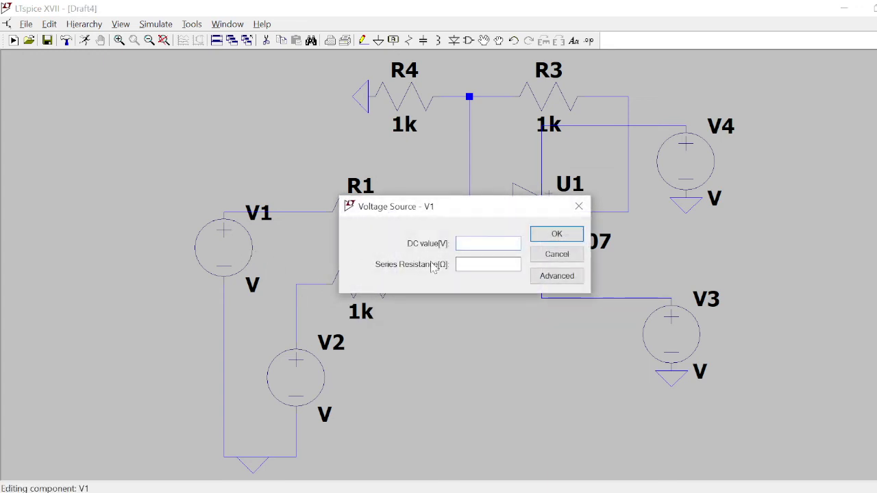
text(2v)
key(Return)
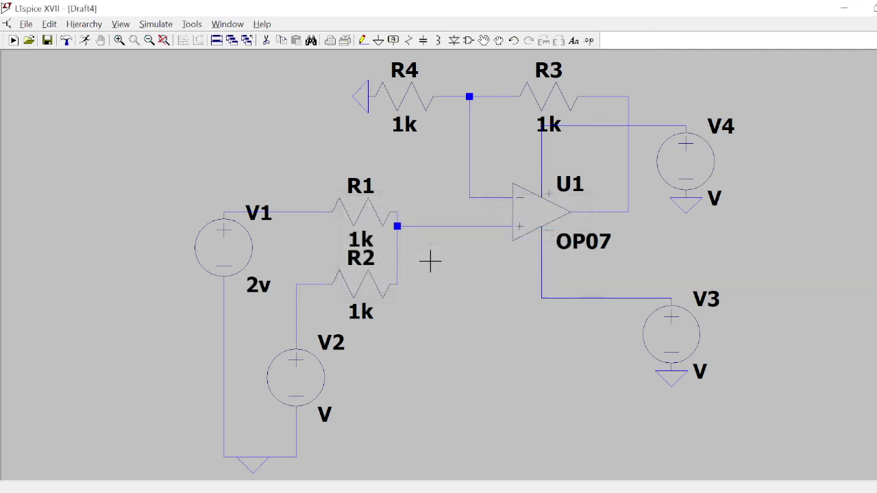
right_click(295, 368)
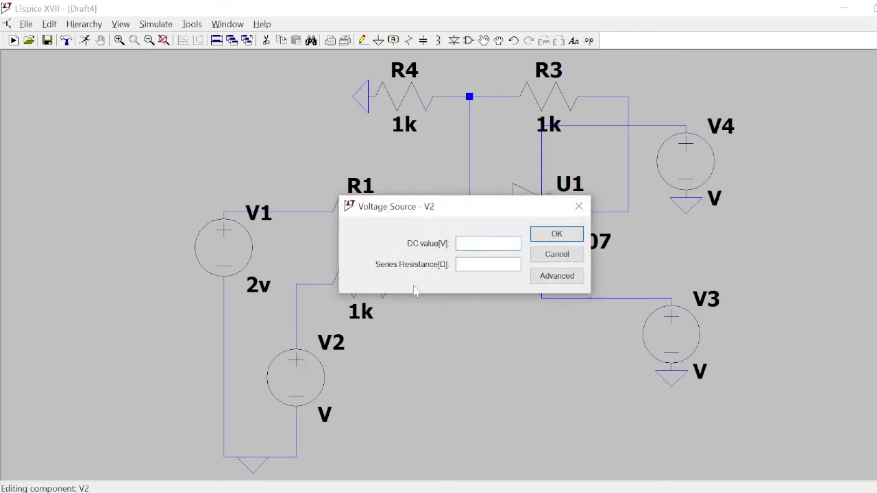
key(Return)
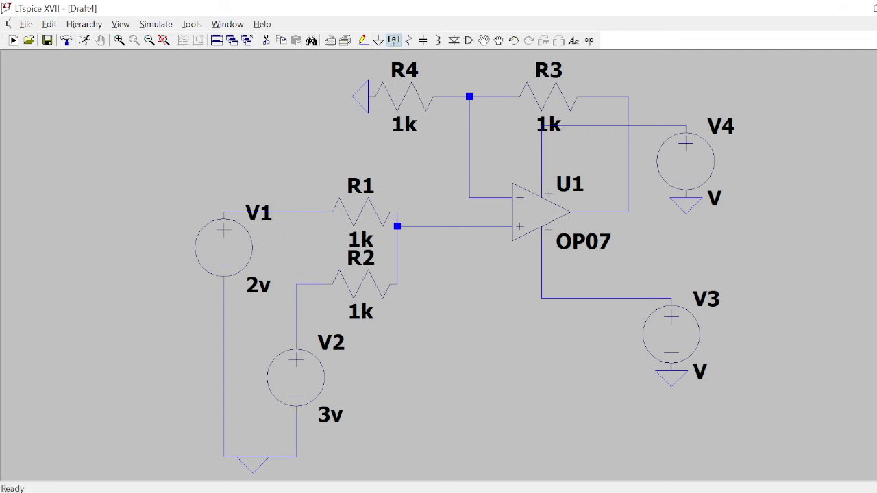
Place a net label named Vin1 on the wire between V1 and R1.
click(394, 40)
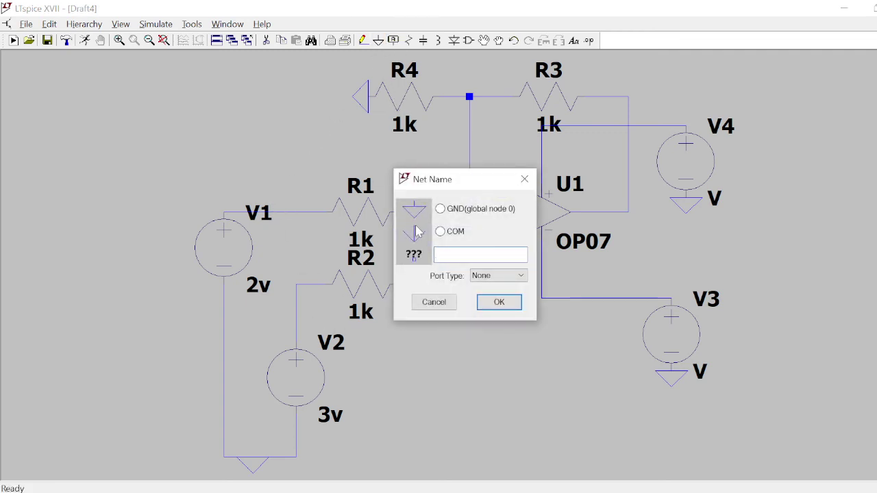
text(V)
text(Vin1)
key(Return)
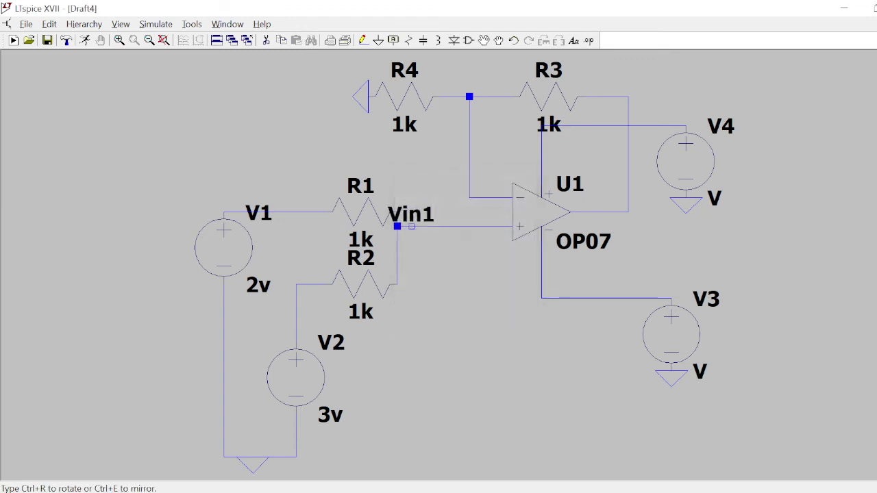
click(296, 212)
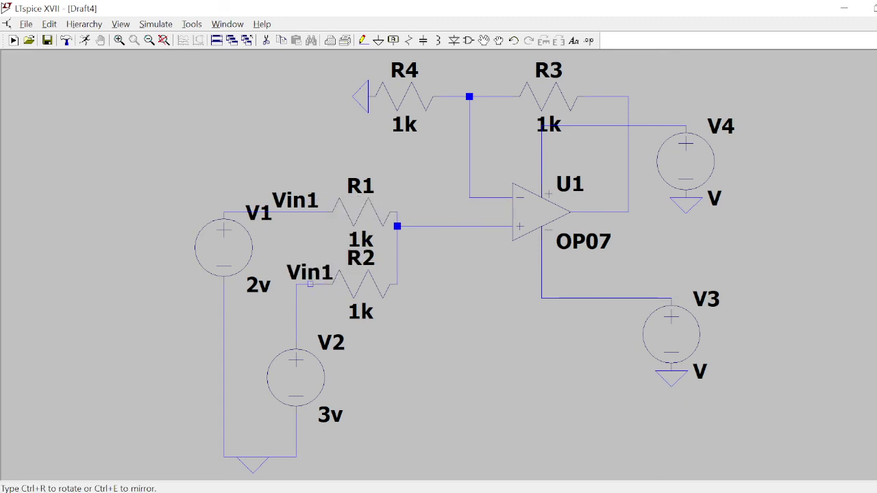
key(Escape)
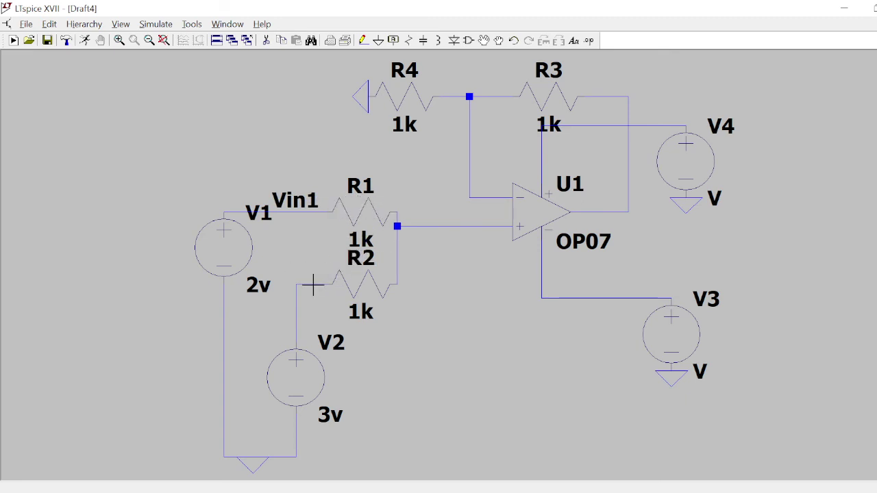
Place a net label named Vin2 on the wire between V2 and R2.
click(393, 40)
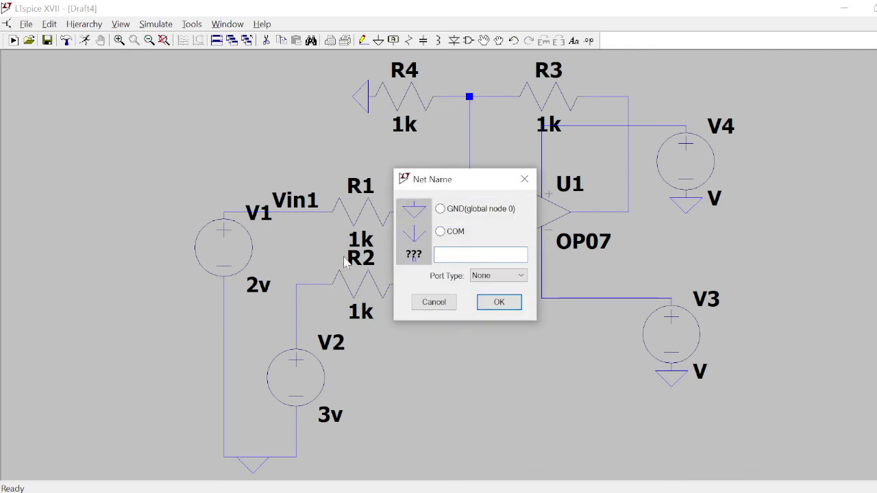
text(Vin2)
key(Return)
click(296, 284)
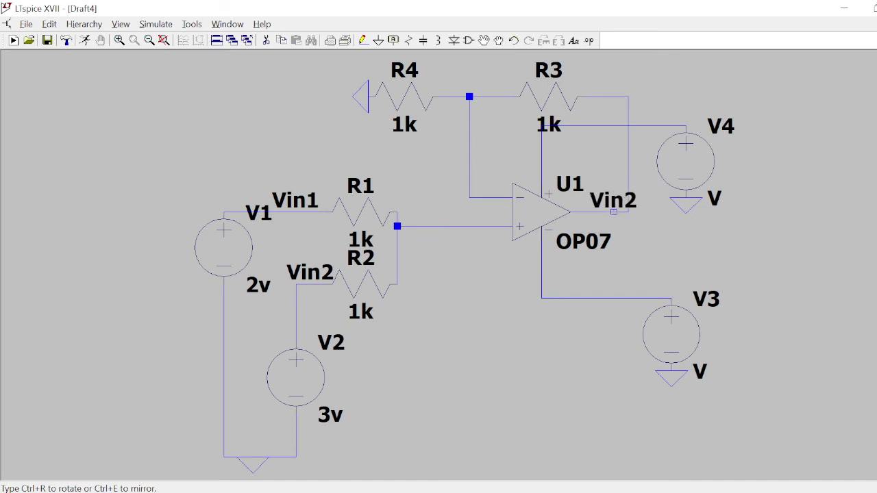
Place another copy of the net label on the op-amp's output wire and rename that copy Vout.
click(613, 197)
key(Escape)
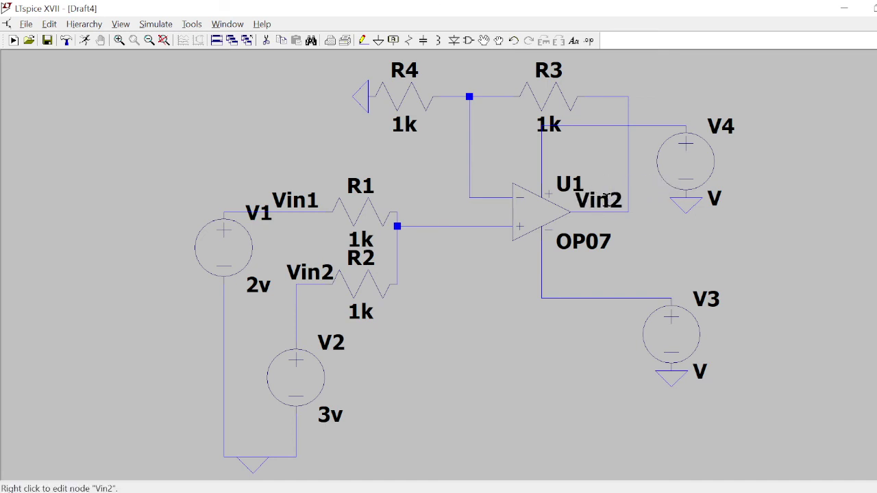
right_click(606, 200)
key(End)
key(BackSpace)
key(BackSpace)
key(BackSpace)
text(out)
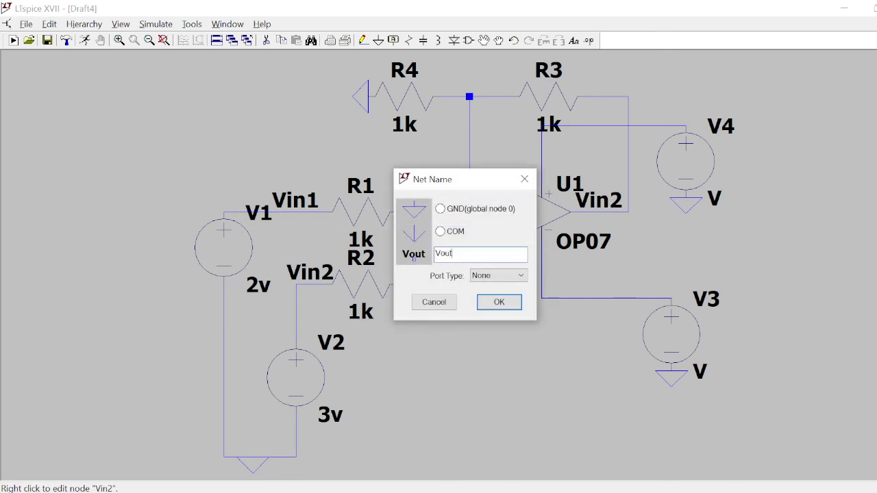
key(Return)
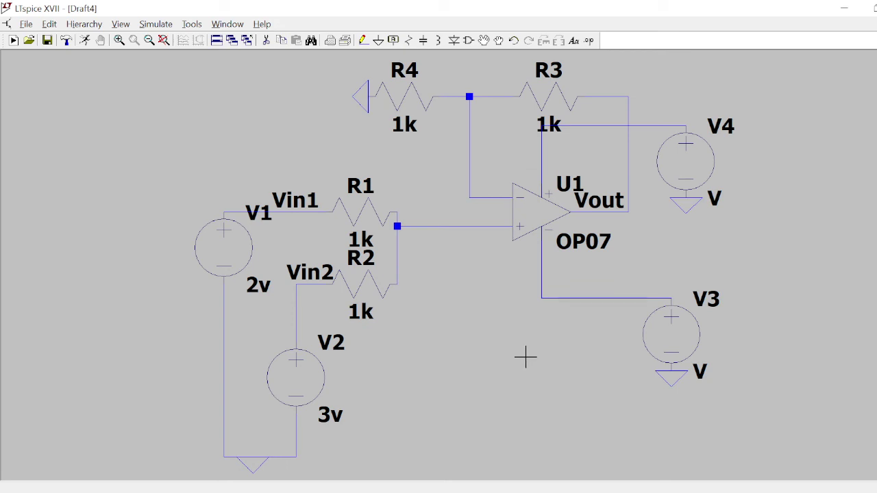
Set the DC value of supply source V4 to 15v and of V3 to -15v.
right_click(695, 160)
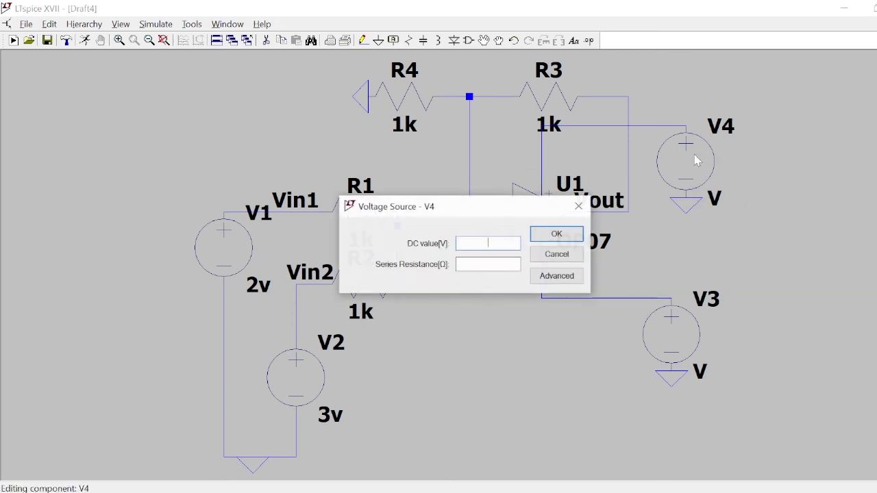
text(15)
key(Return)
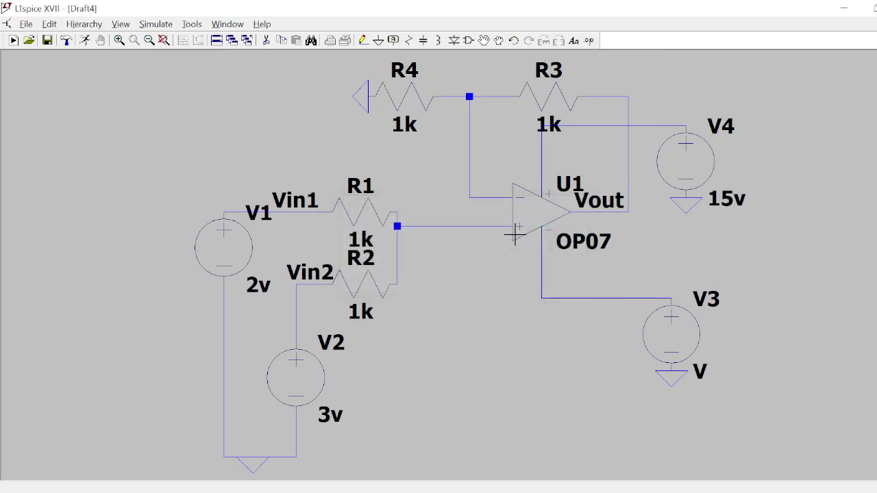
right_click(695, 332)
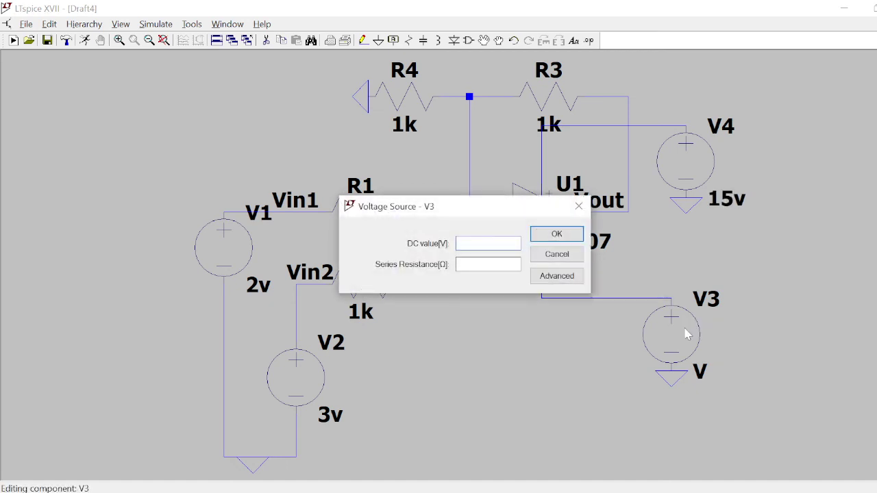
text(-15v)
key(Return)
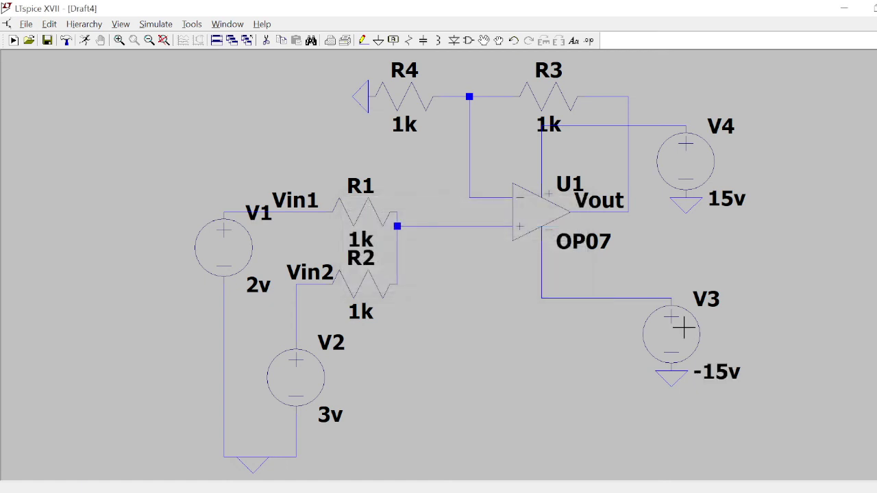
Run a transient simulation of the circuit with a stop time of 1 s.
click(85, 41)
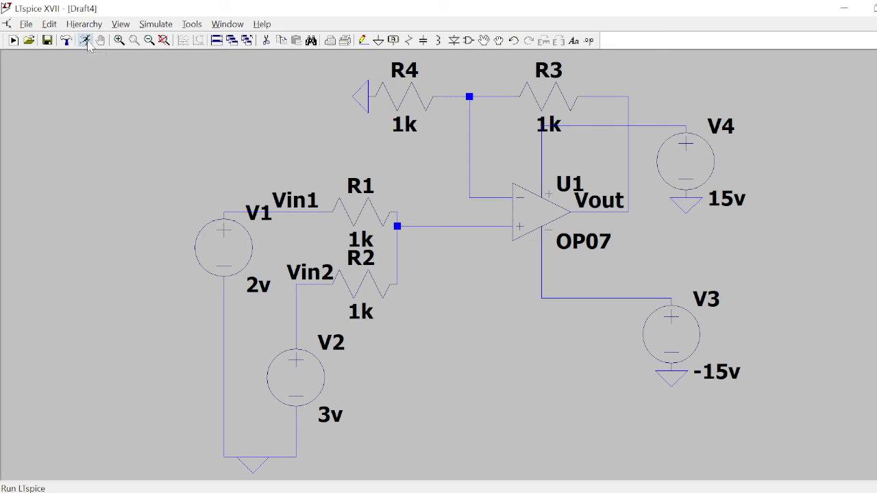
text(1)
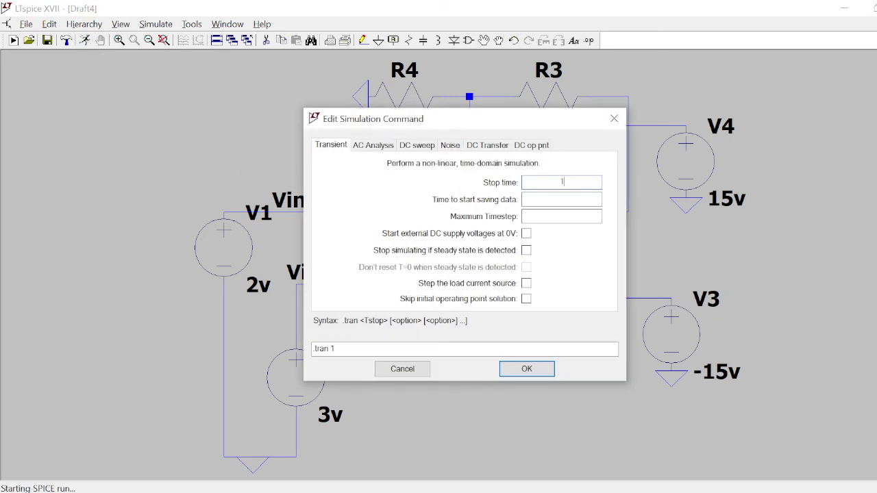
click(515, 370)
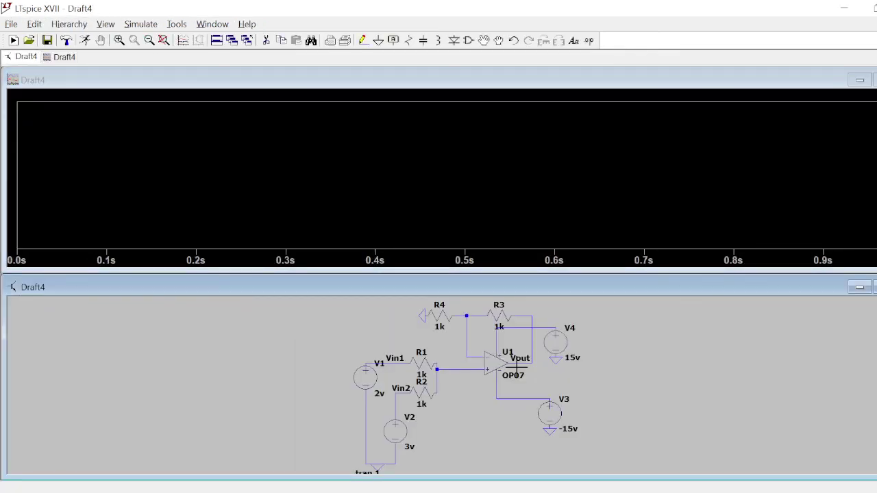
Plot the voltages at the Vin1, Vin2 and Vout nodes in the waveform viewer.
click(402, 358)
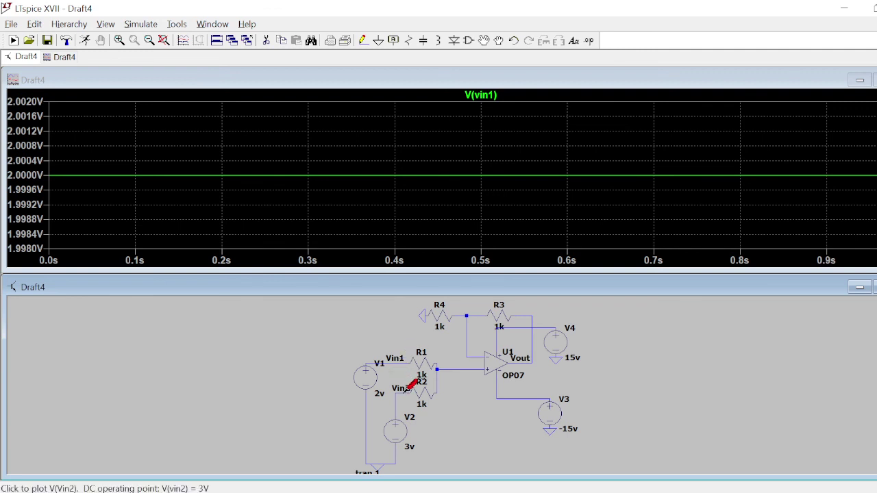
click(409, 388)
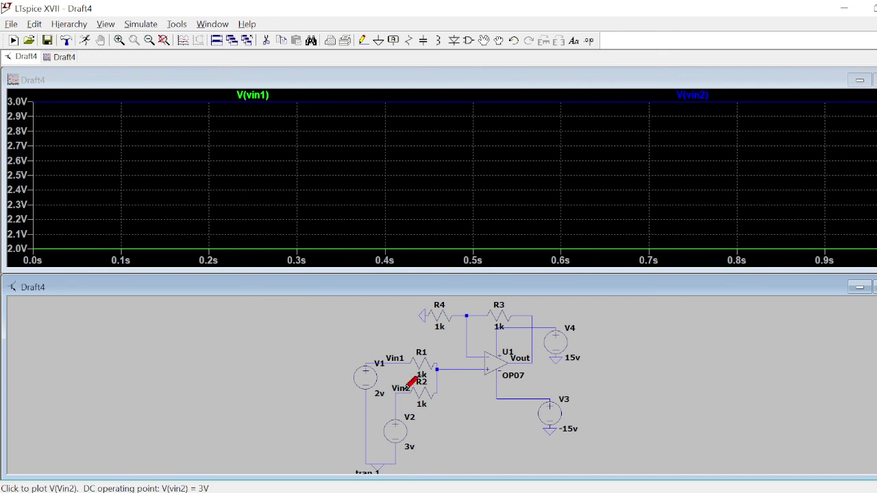
click(537, 355)
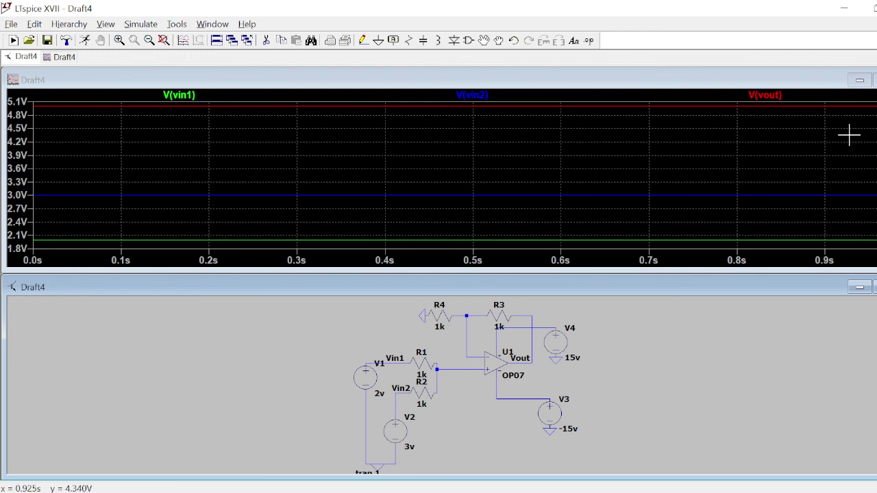
Attach a cursor to the V(vout) trace, check its vertical value, and dismiss the cursor.
click(766, 96)
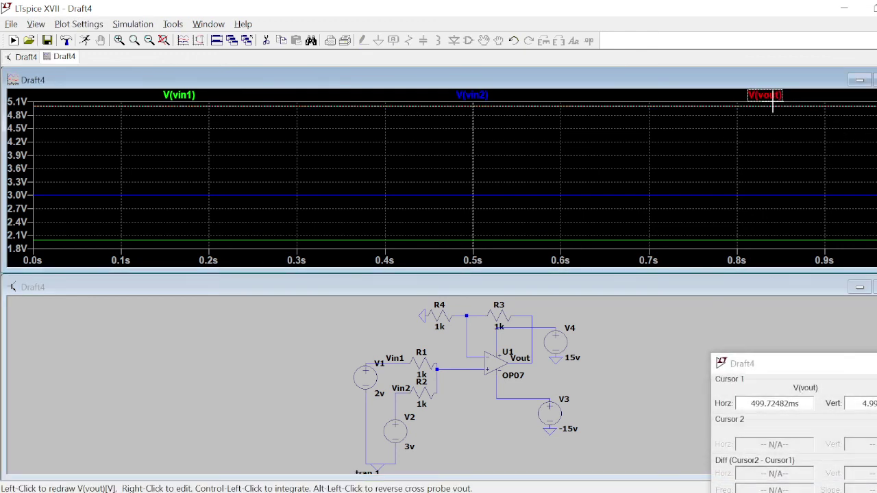
click(867, 403)
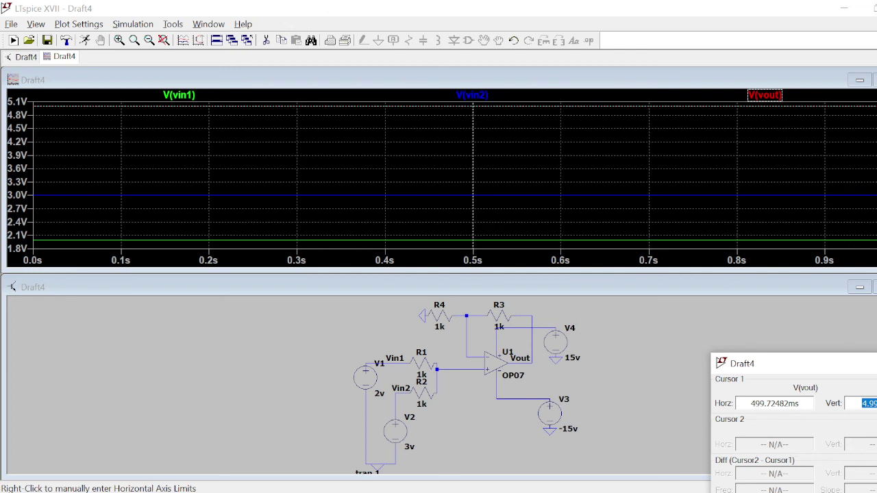
key(Escape)
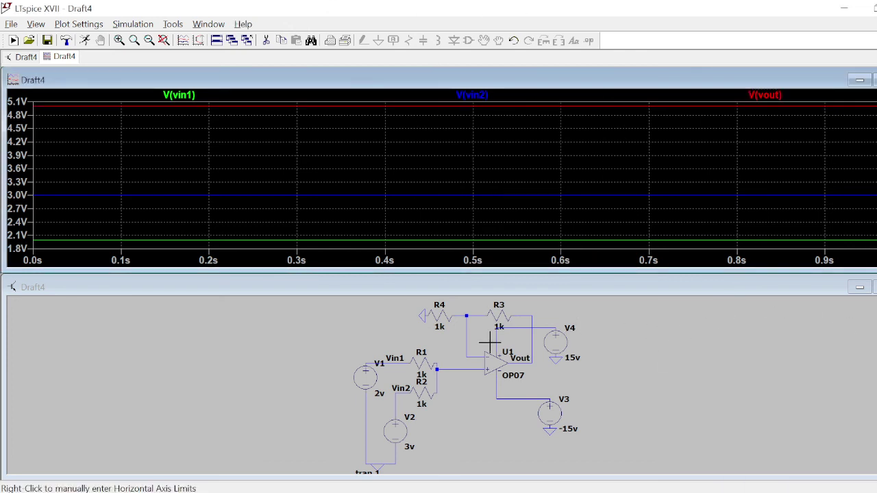